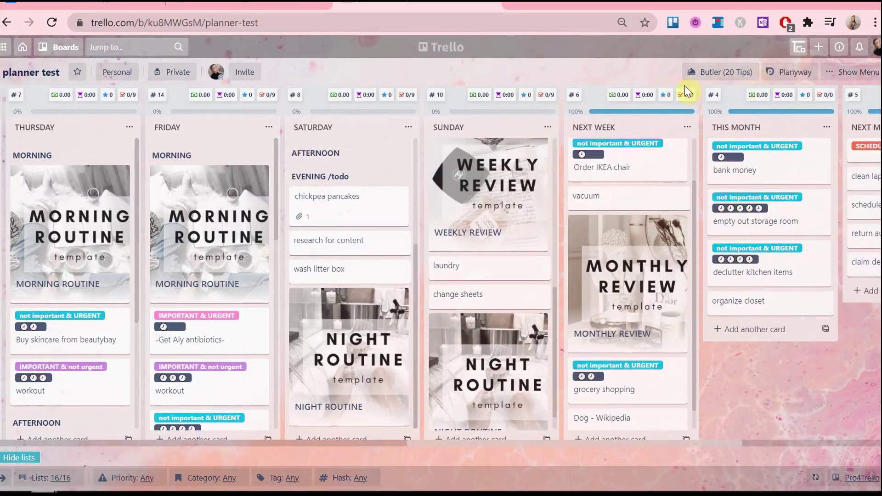
- Look over Butler's automation tips and the routine cards in the weekday lists
click(731, 83)
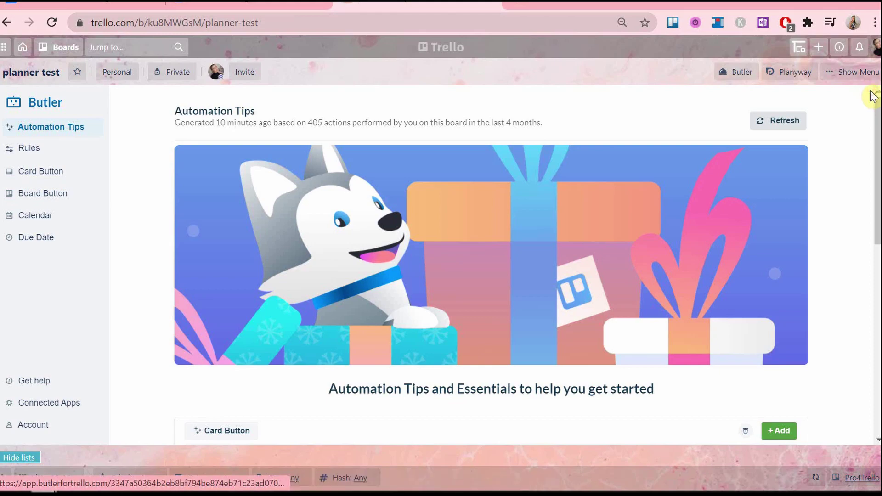
key(Escape)
scroll(161, 293, left, 20)
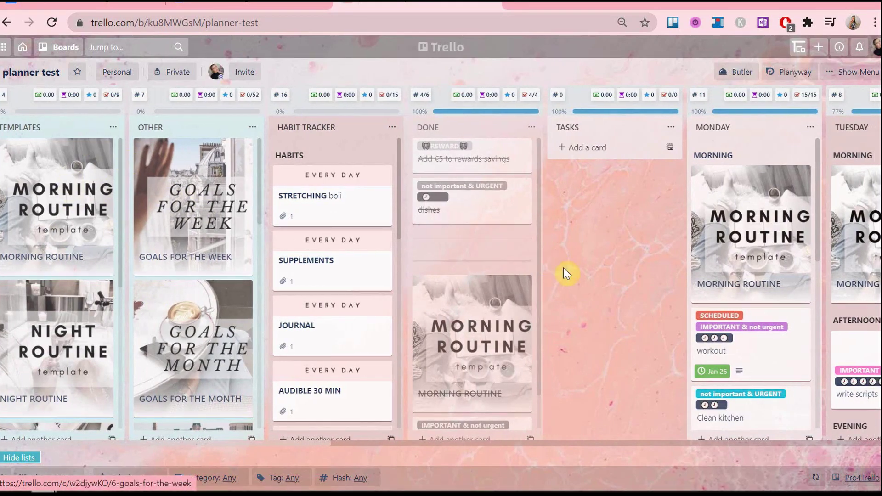
scroll(565, 270, right, 15)
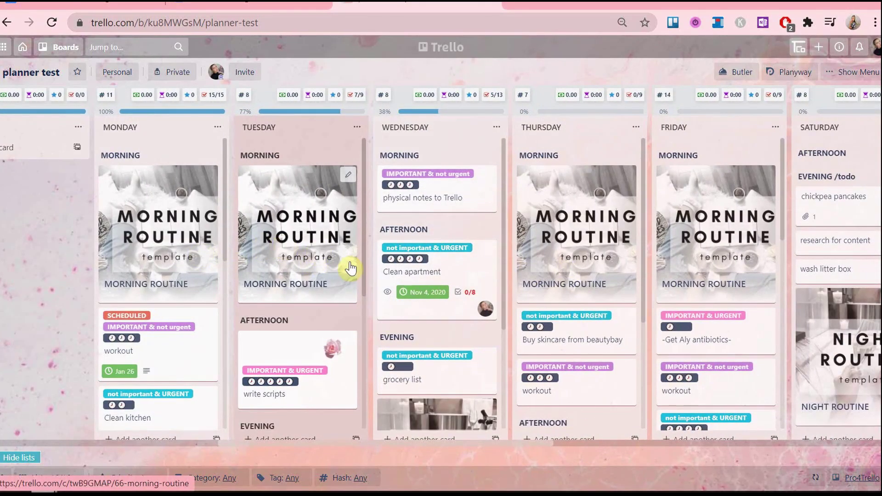
scroll(448, 366, down, 3)
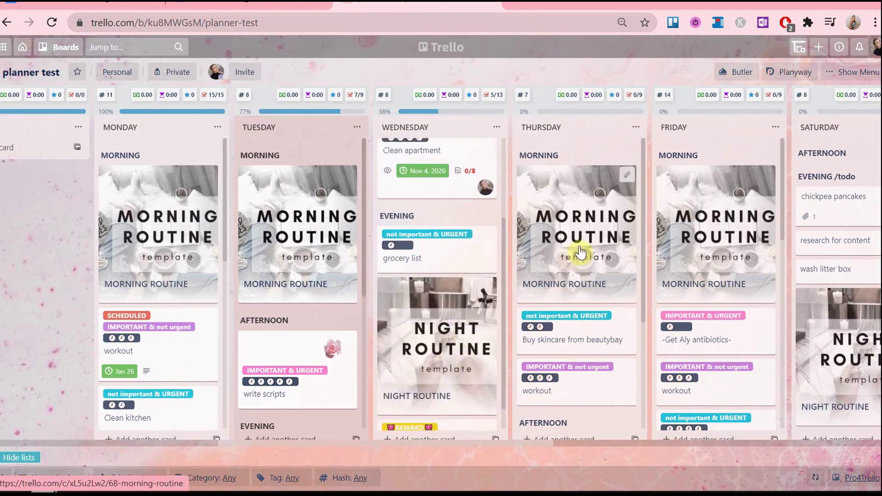
- Copy the MORNING ROUTINE card from the TEMPLATES list to the MONDAY list, keeping its checklist and attachment
scroll(339, 278, left, 15)
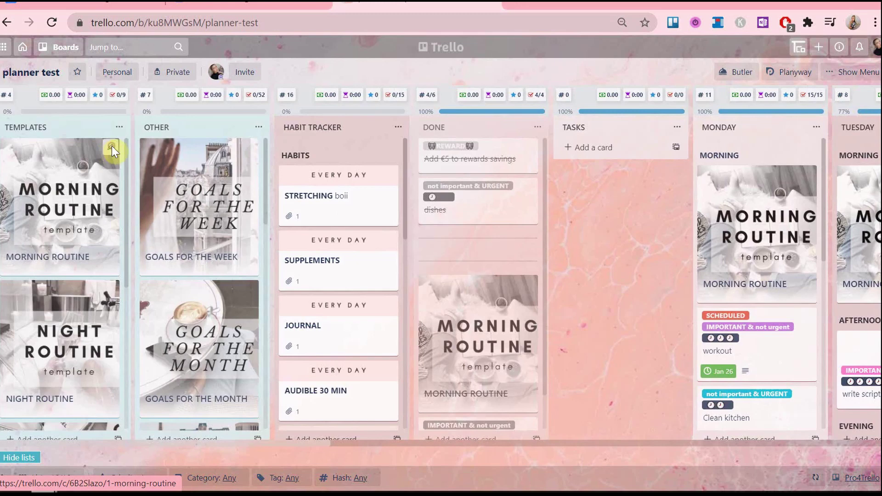
click(111, 145)
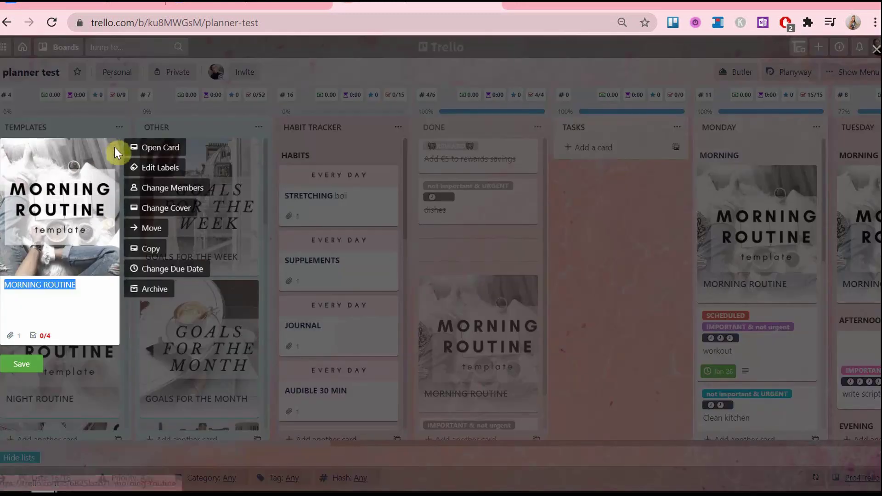
click(155, 251)
click(185, 249)
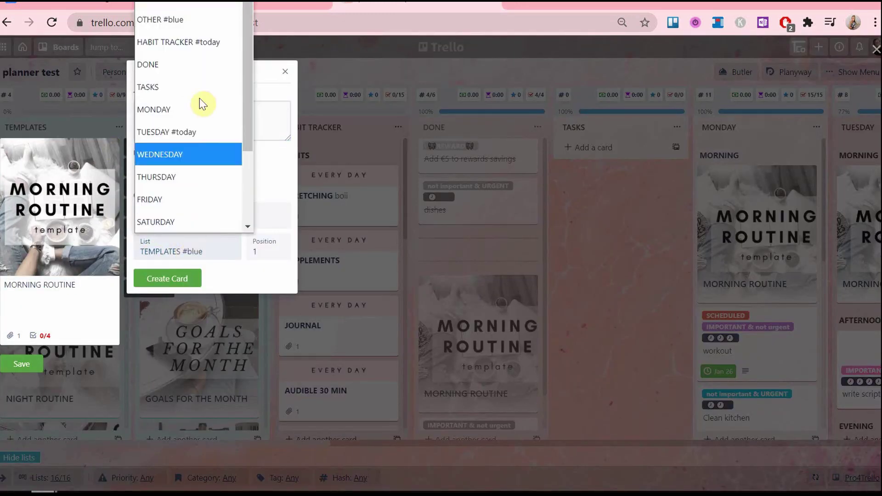
click(204, 110)
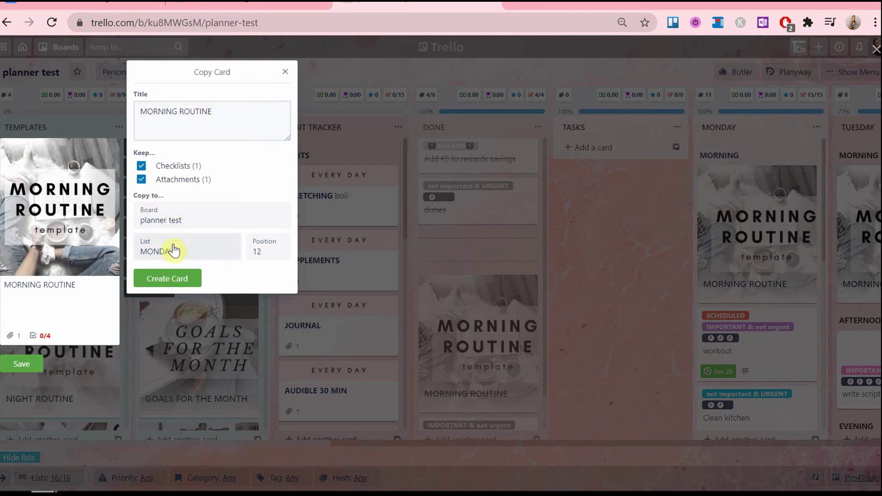
click(188, 285)
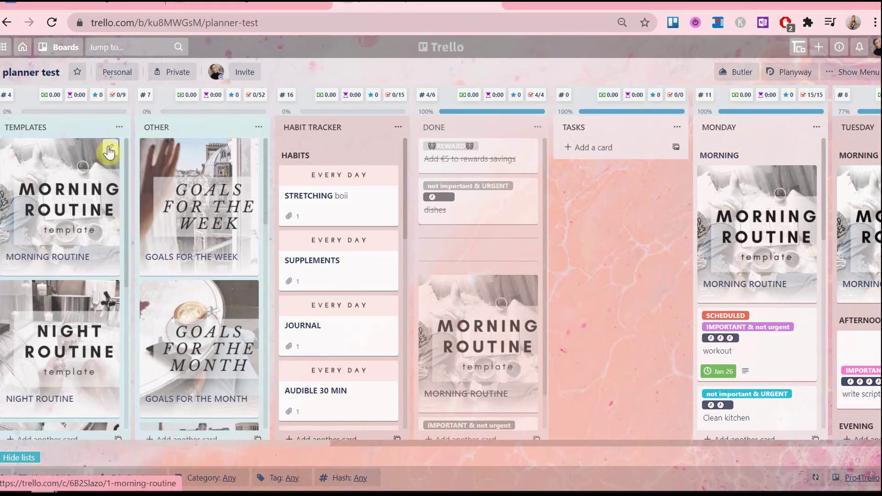
- Copy the MORNING ROUTINE template card to the TUESDAY #today list, keeping its checklist and attachment
click(108, 146)
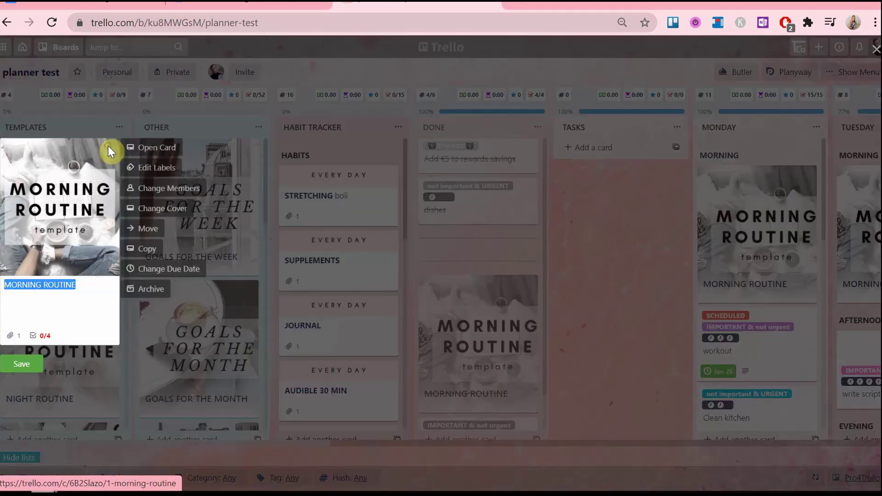
click(150, 255)
click(161, 253)
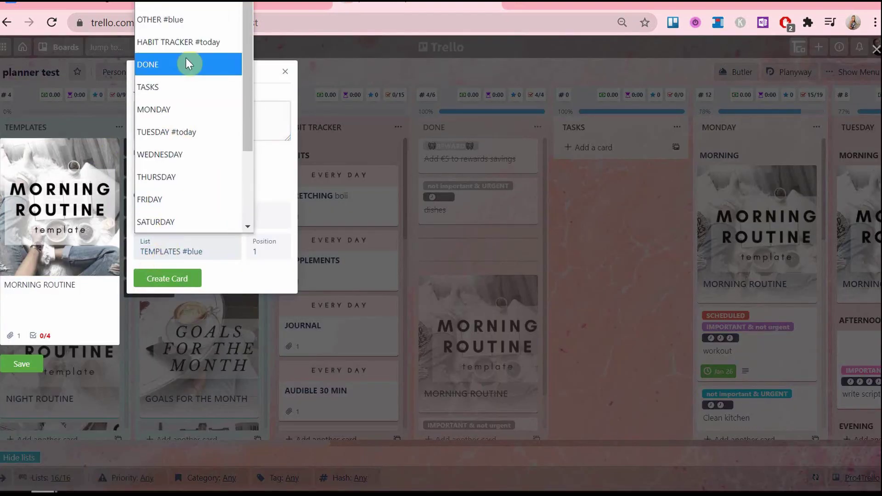
click(199, 132)
click(174, 278)
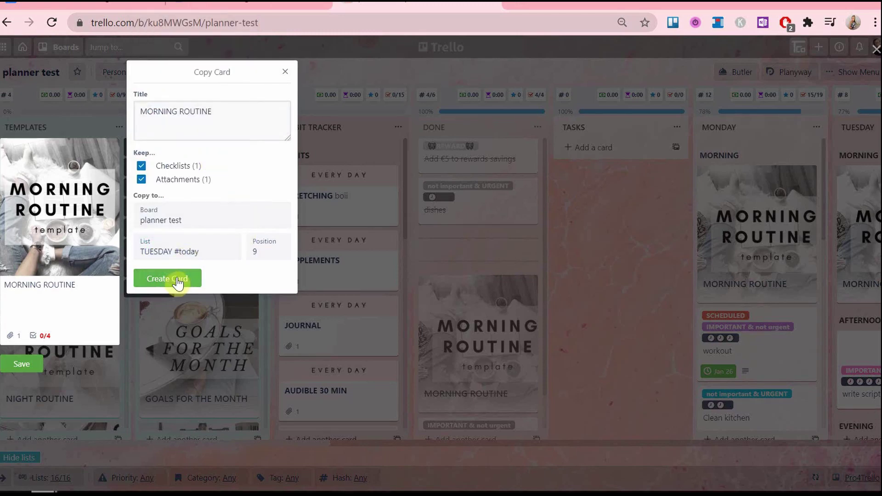
click(177, 280)
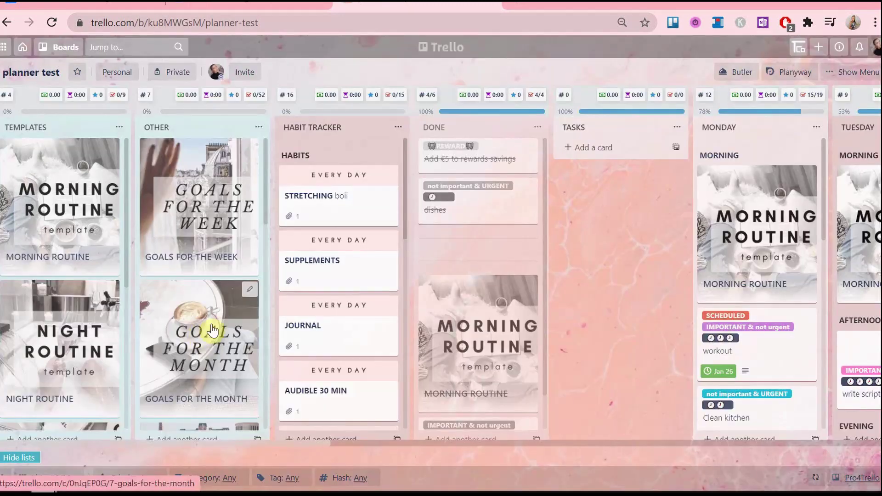
- Start a new Butler card button titled Instant Copy with a copy icon, set to close the card when the action is performed
click(737, 71)
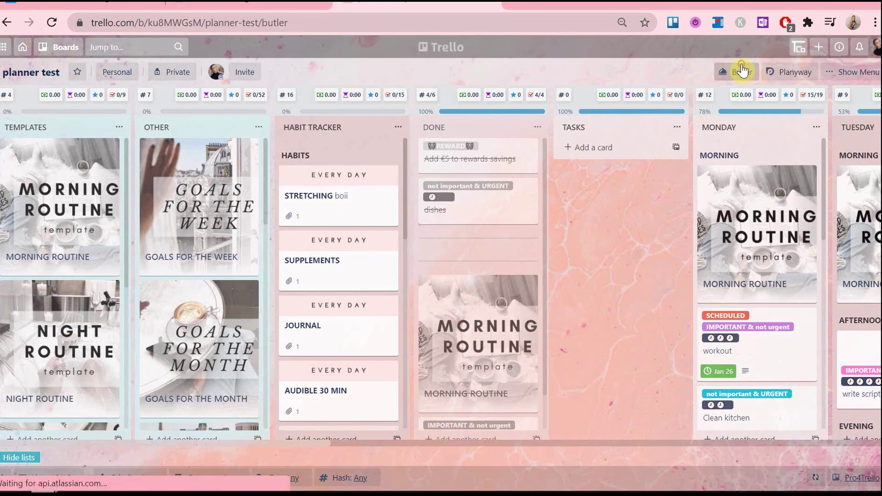
click(787, 72)
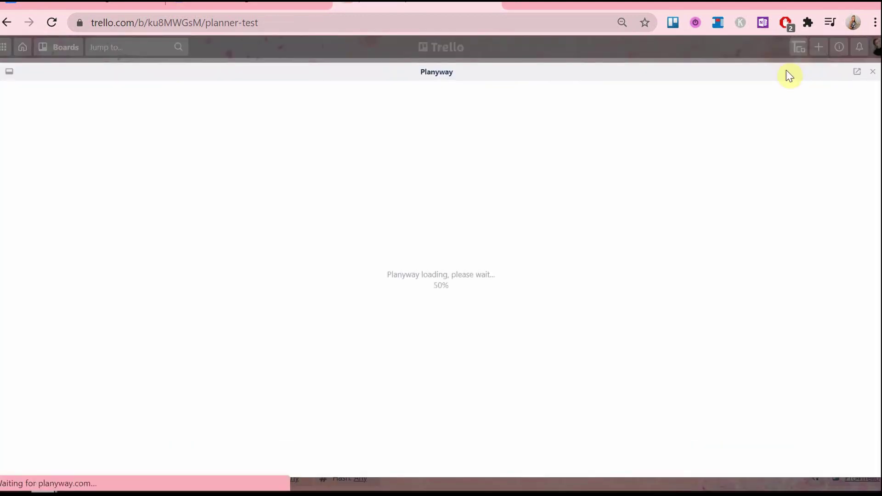
click(872, 72)
click(733, 72)
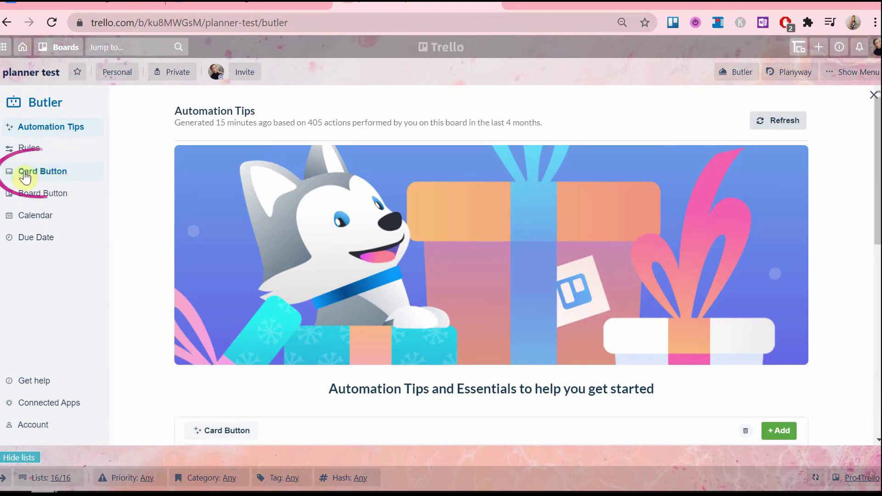
click(55, 171)
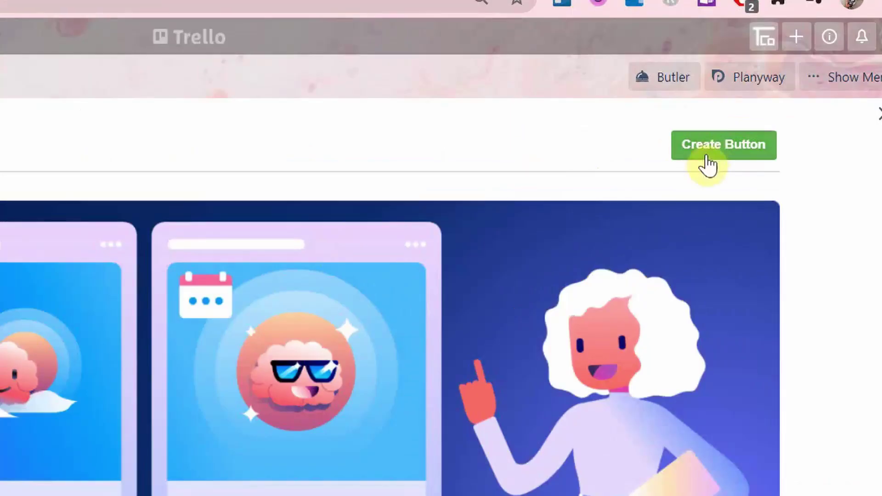
click(705, 156)
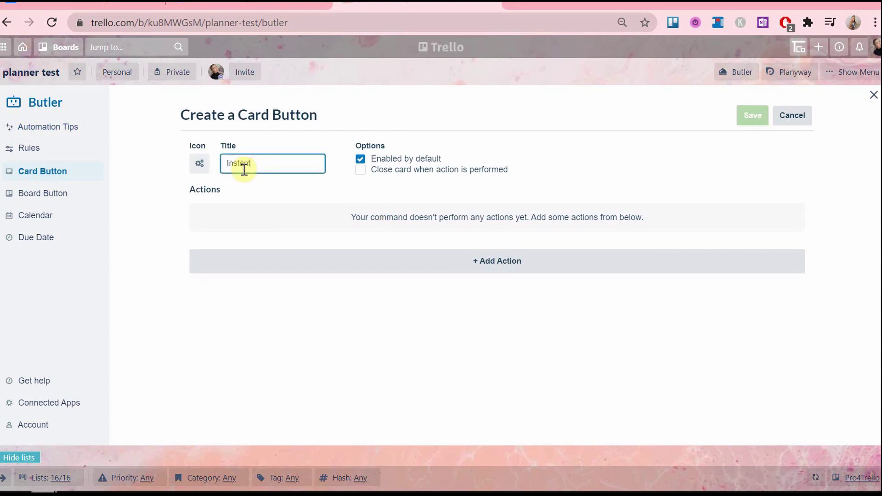
click(195, 167)
click(330, 221)
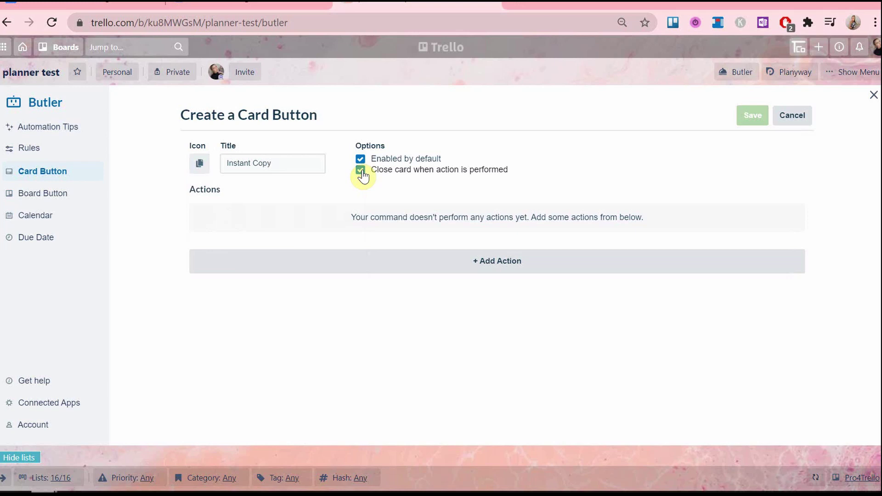
- Add an action to the card button that copies the card to the bottom of list MONDAY
click(429, 264)
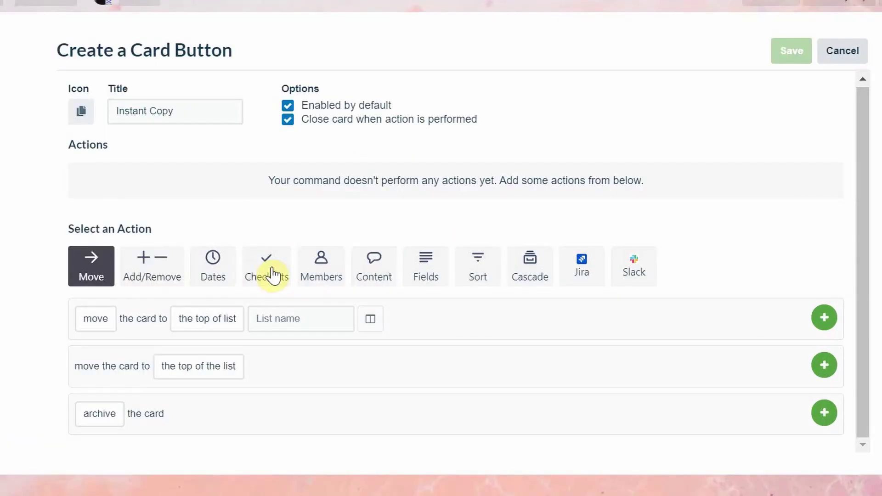
click(96, 318)
click(95, 373)
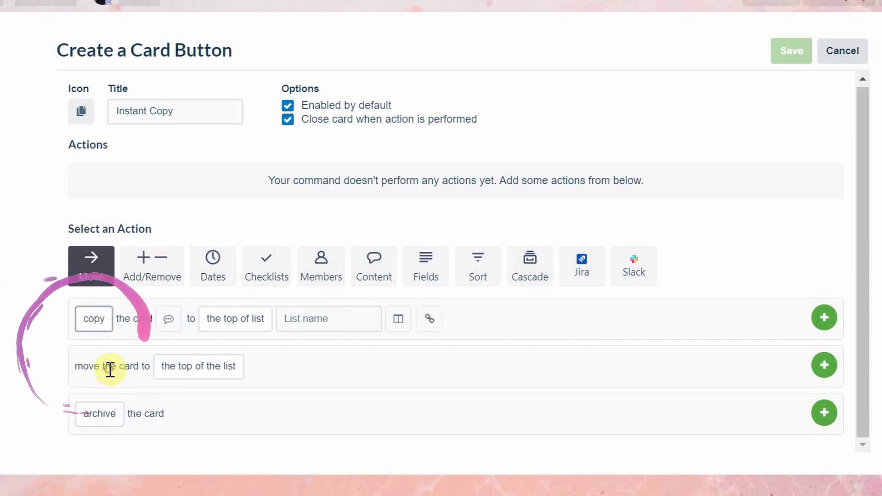
click(236, 318)
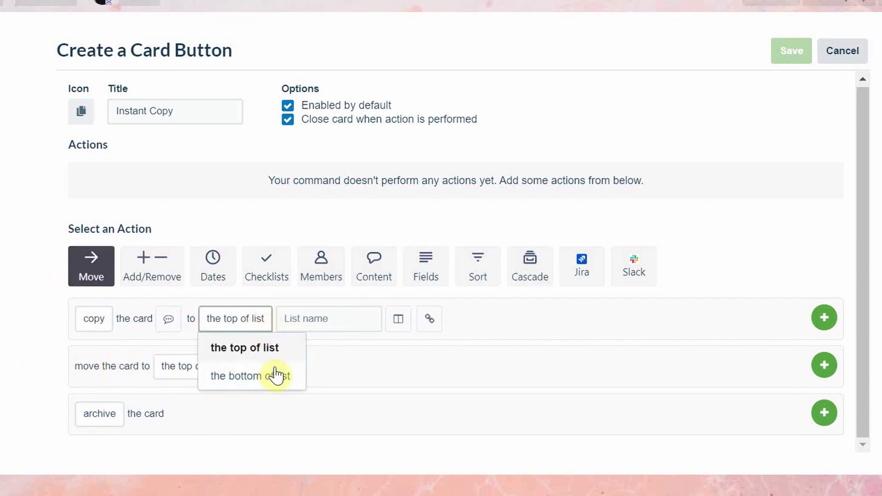
click(276, 374)
click(338, 316)
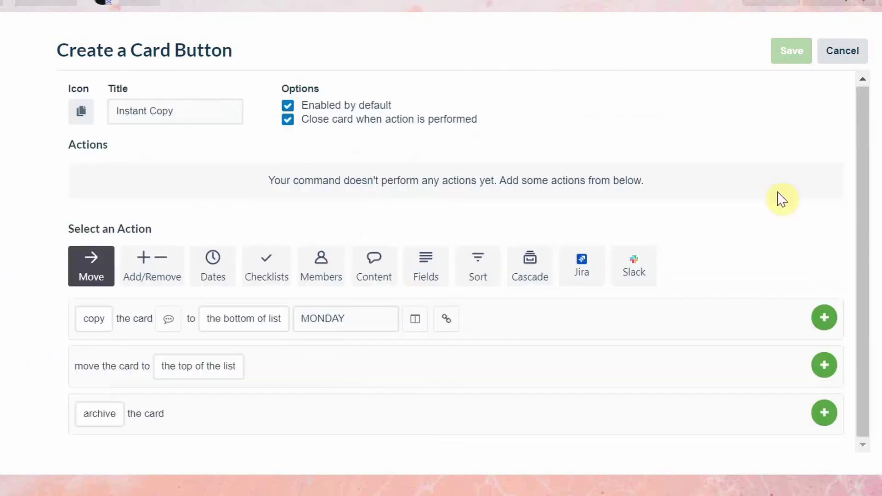
click(824, 317)
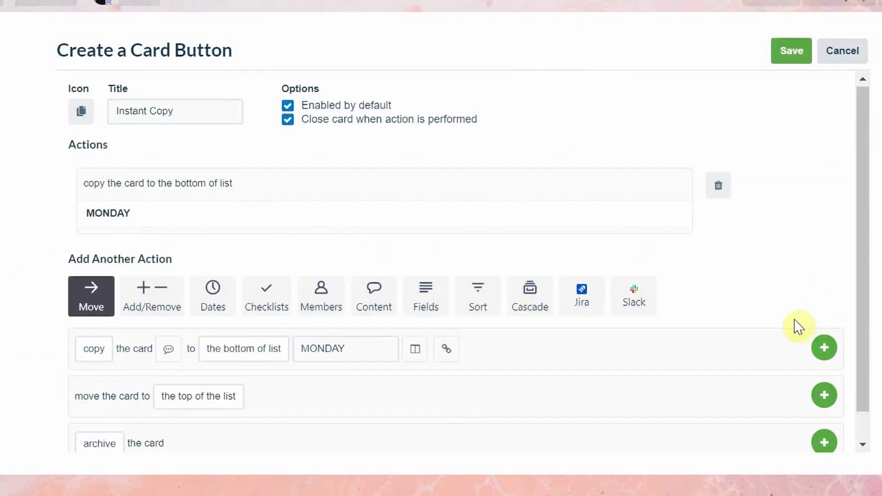
- Add another action that copies the card to the bottom of list TUESDAY
scroll(48, 285, down, 1)
click(340, 319)
scroll(363, 391, down, 3)
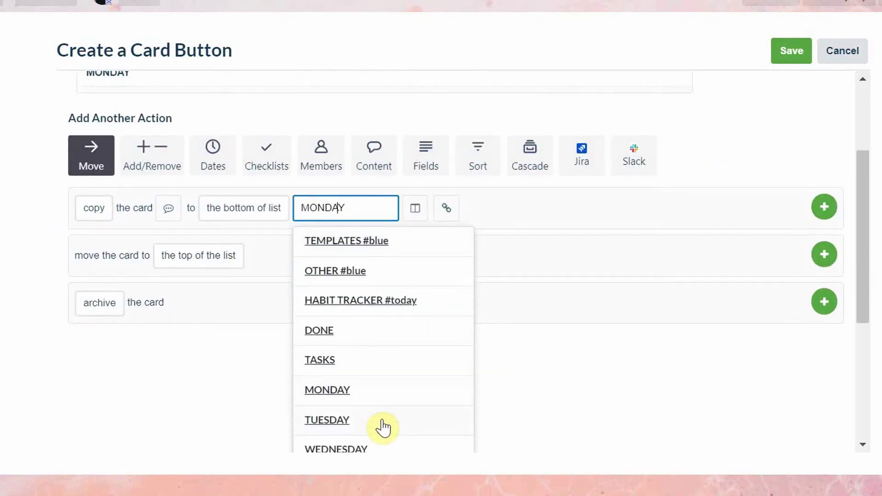
click(380, 427)
click(825, 318)
- Add another action that copies the card to the bottom of list WEDNESDAY
scroll(363, 316, down, 2)
click(363, 316)
scroll(370, 363, down, 3)
click(374, 374)
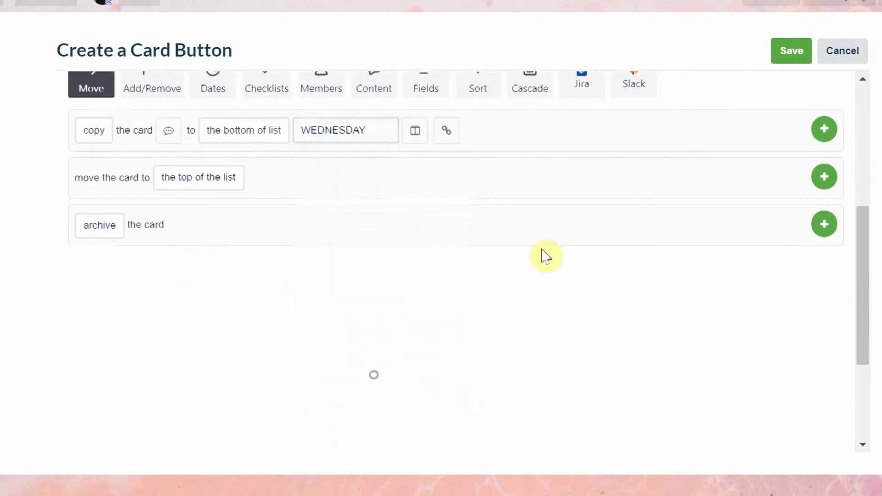
click(824, 318)
- Add another action that copies the card to the bottom of list THURSDAY
scroll(211, 258, down, 2)
click(336, 323)
scroll(350, 352, down, 3)
click(331, 437)
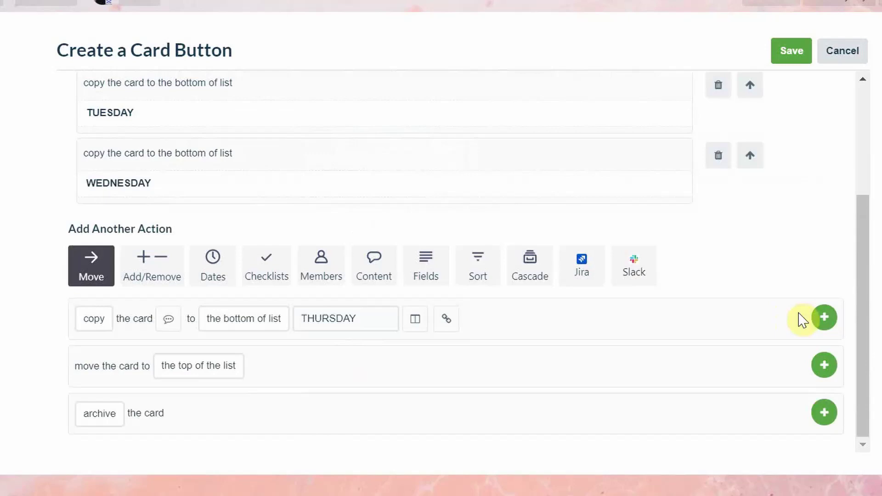
click(824, 317)
- Add another action that copies the card to the bottom of list FRIDAY
click(376, 388)
scroll(378, 386, down, 5)
click(322, 413)
click(824, 317)
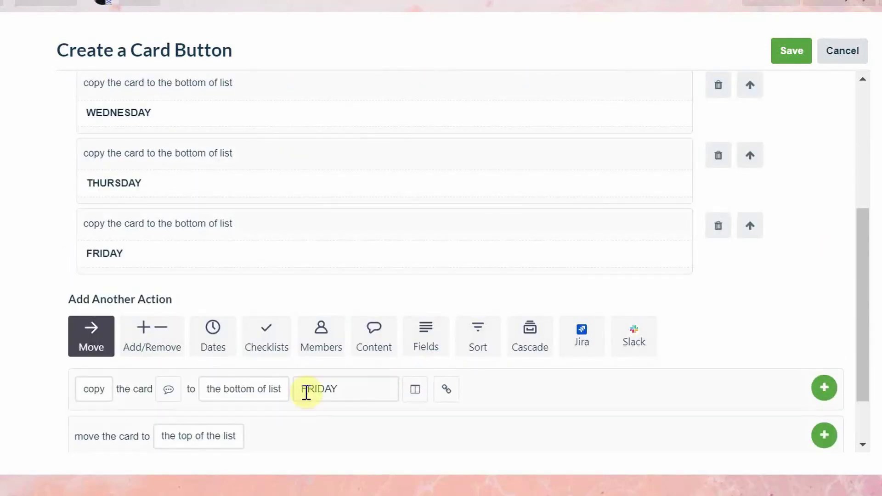
- Add another action that copies the card to the bottom of list SATURDAY and review the added actions
click(305, 388)
scroll(364, 392, down, 5)
click(364, 370)
click(824, 316)
scroll(725, 248, up, 2)
scroll(724, 248, up, 1)
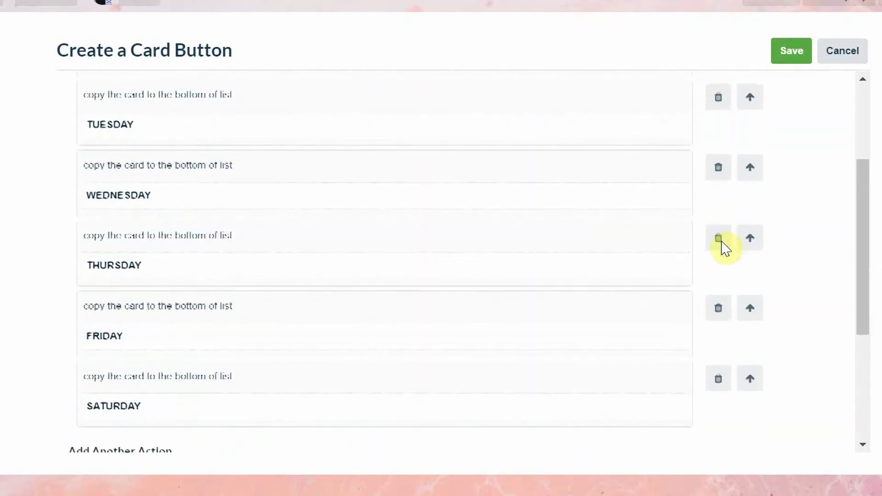
- Add a final action that copies the card to the bottom of list SUNDAY
scroll(722, 248, down, 3)
click(366, 356)
scroll(362, 357, down, 5)
click(371, 385)
click(371, 392)
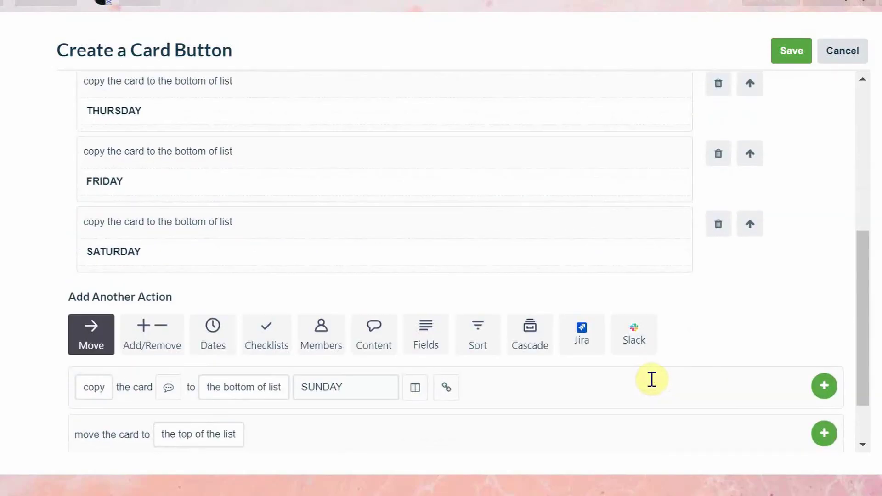
click(823, 386)
scroll(593, 275, up, 3)
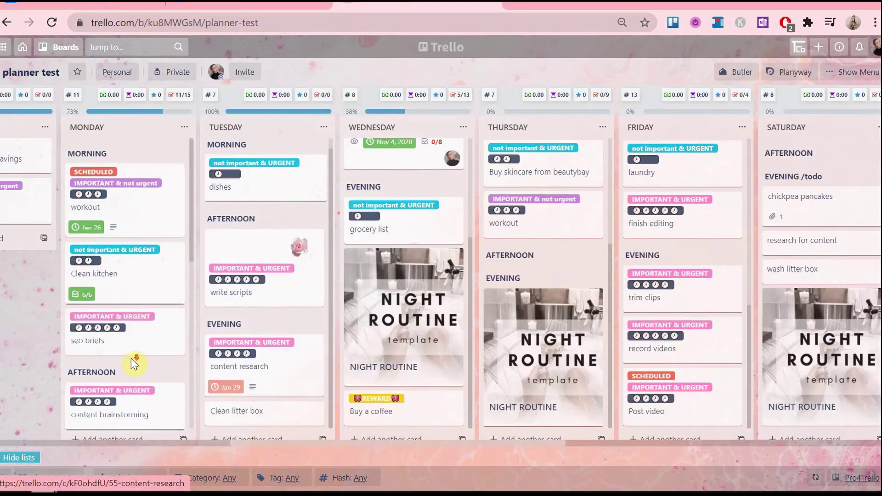
- Move the MORNING ROUTINE card at the bottom of the MONDAY list to the DONE list
scroll(132, 361, down, 8)
drag(49, 361, 265, 370)
click(350, 377)
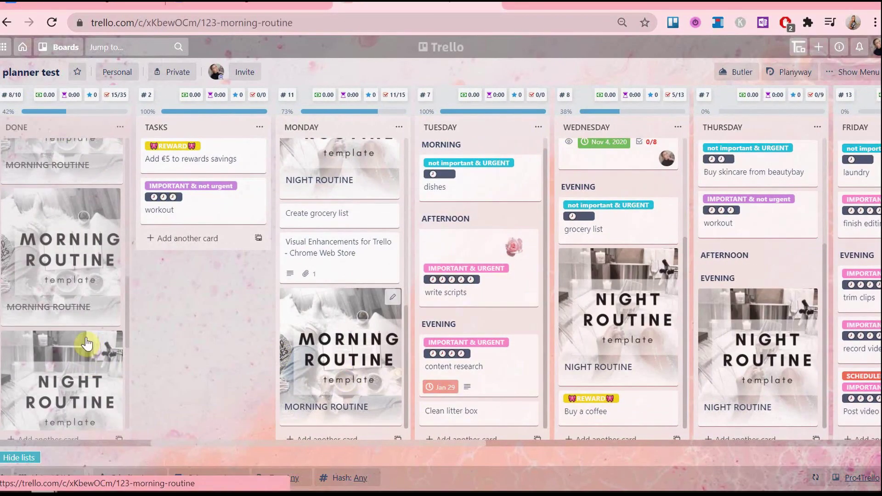
click(795, 248)
drag(246, 329, 132, 321)
- Move the DONE list to directly after the TUESDAY list
scroll(252, 308, left, 5)
scroll(251, 309, left, 1)
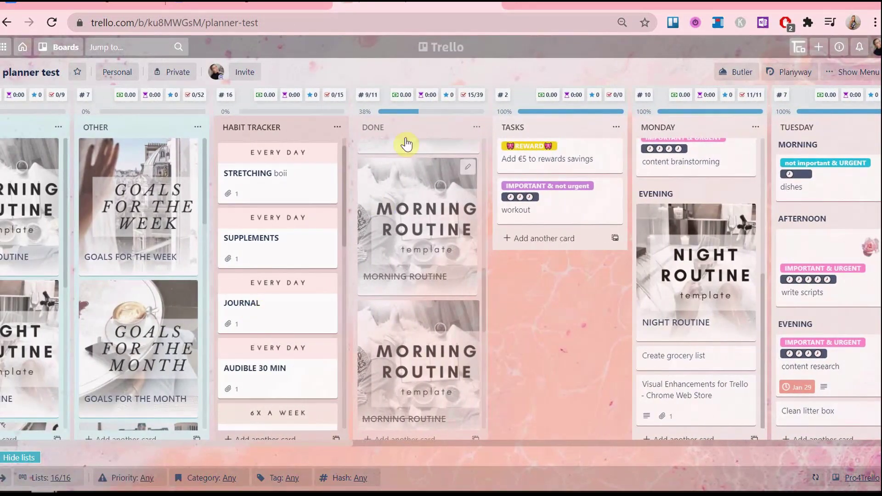
drag(766, 155, 699, 139)
- Run Instant Copy on the MORNING ROUTINE template card and check the weekday lists for the copies
scroll(378, 302, left, 4)
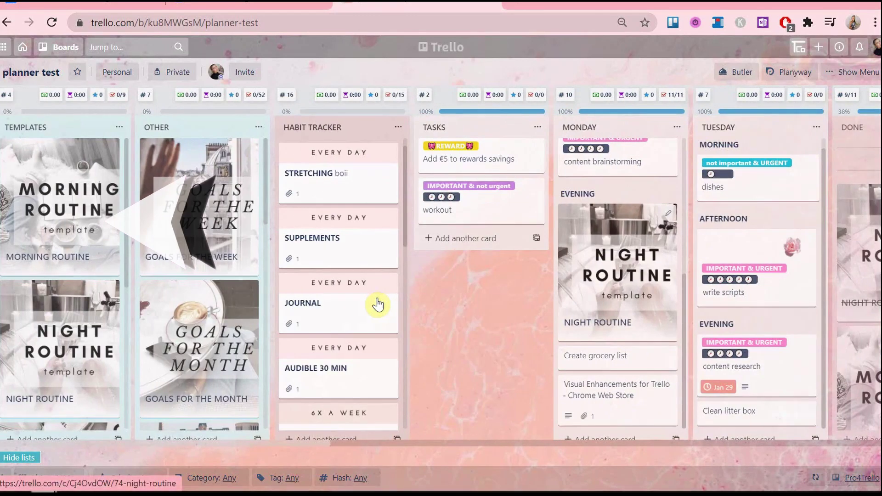
click(61, 211)
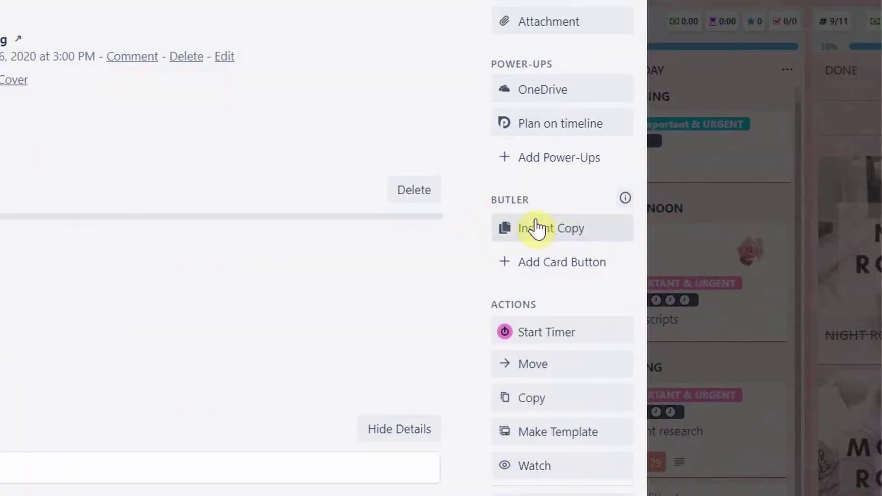
click(599, 240)
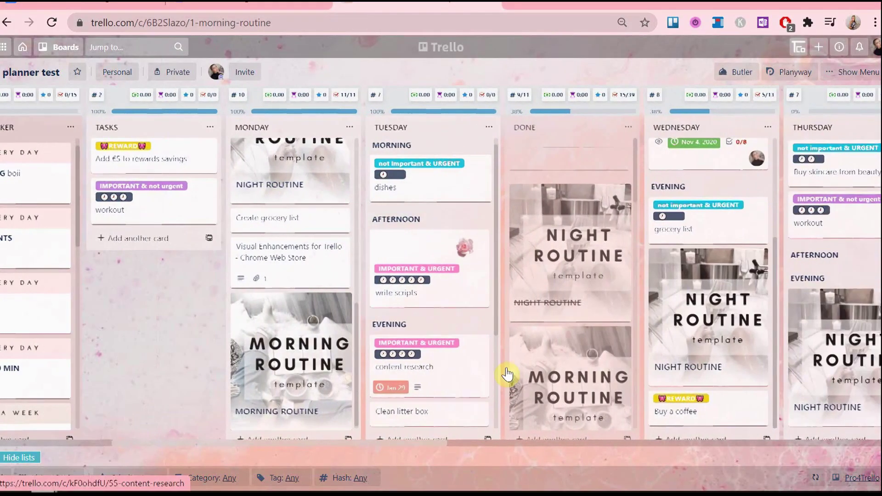
scroll(506, 373, right, 2)
scroll(643, 399, right, 8)
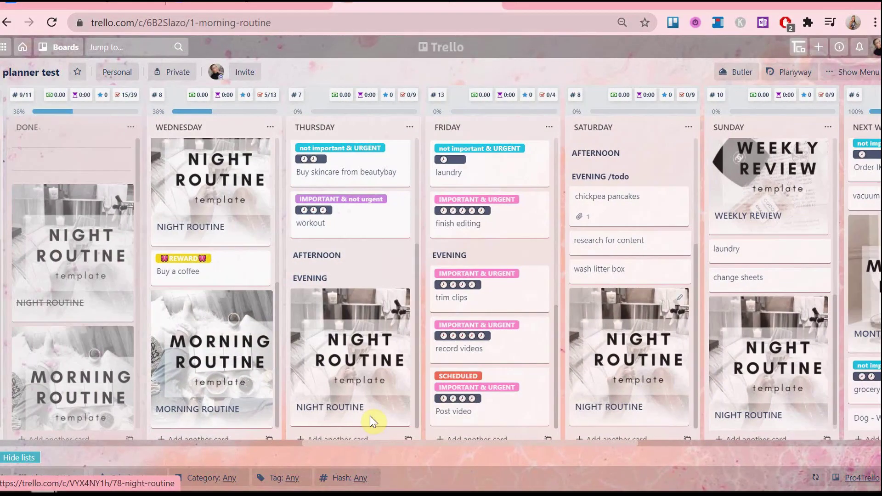
- Examine the completed cards in the DONE list between the TUESDAY and WEDNESDAY lists, from its end back to its start
scroll(372, 419, left, 10)
scroll(507, 285, down, 6)
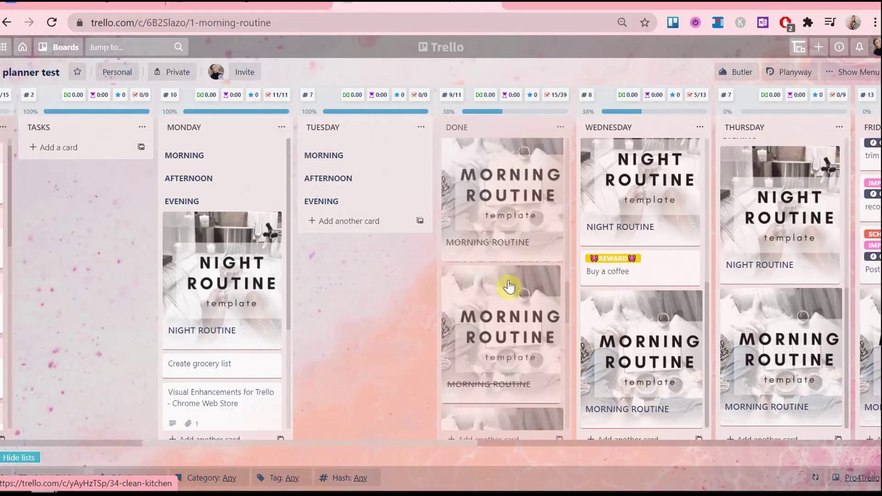
scroll(507, 283, down, 7)
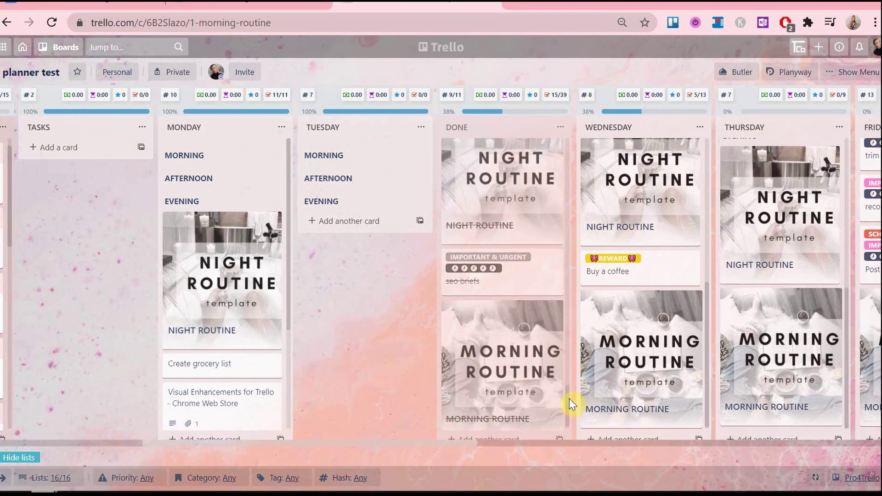
drag(569, 396, 556, 100)
mouse_move(571, 142)
mouse_down()
mouse_move(580, 392)
mouse_move(577, 166)
mouse_move(567, 173)
mouse_move(557, 132)
mouse_up()
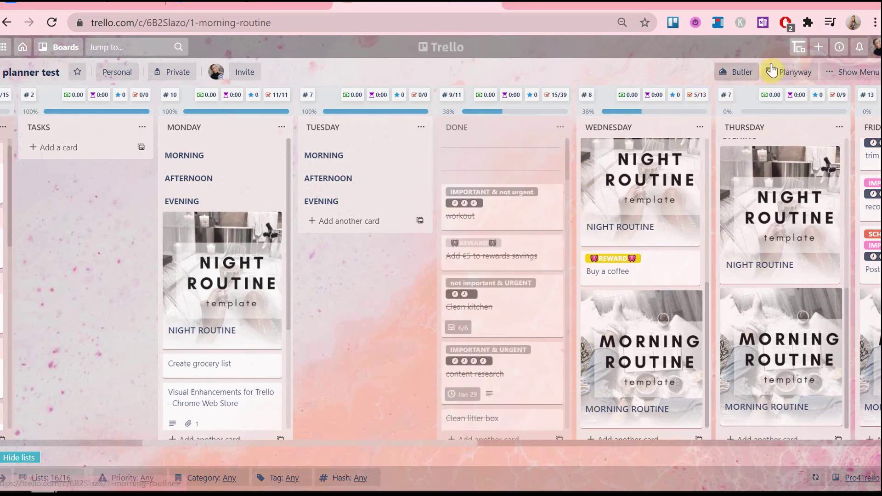
- Create a Butler calendar command triggered every sunday at 11:55 pm
click(748, 75)
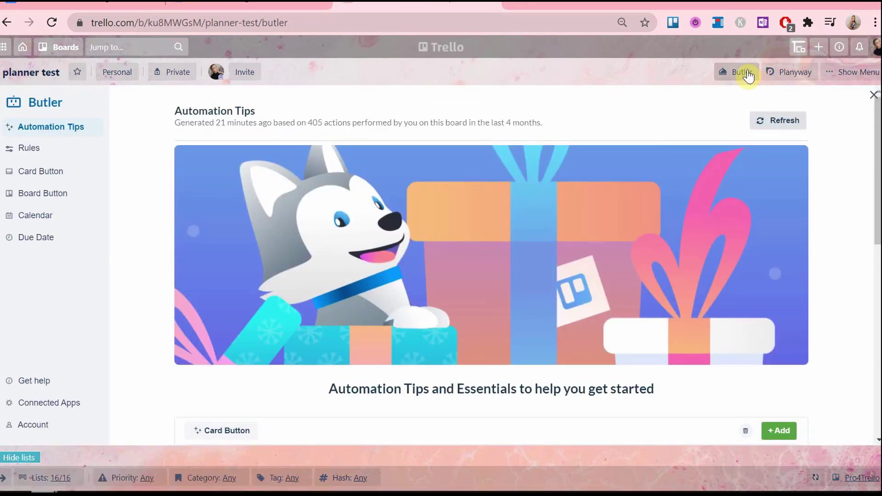
click(45, 225)
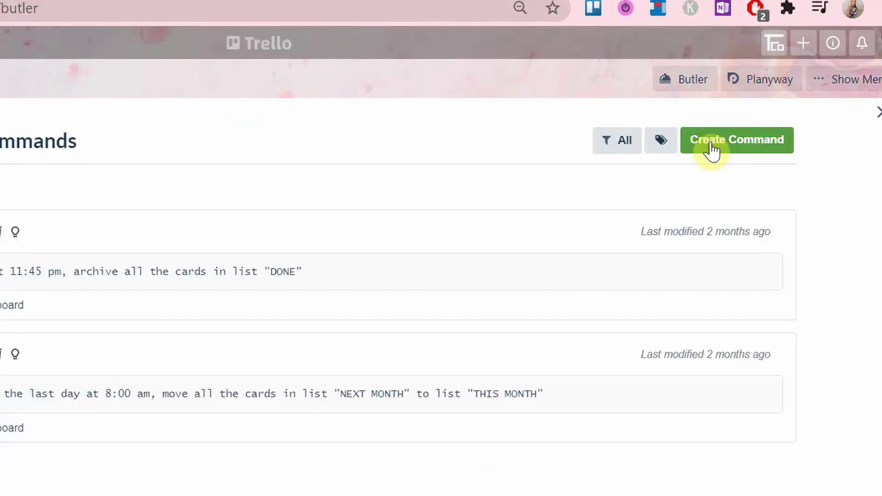
click(755, 120)
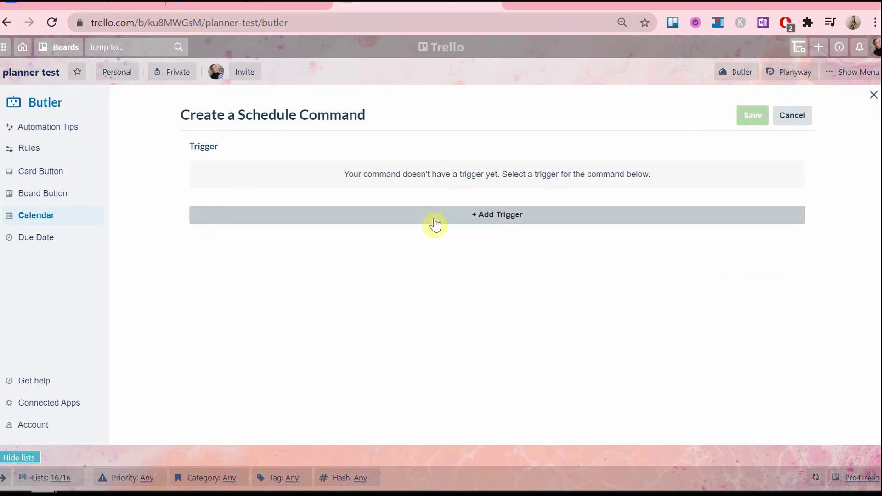
click(257, 294)
scroll(324, 253, down, 1)
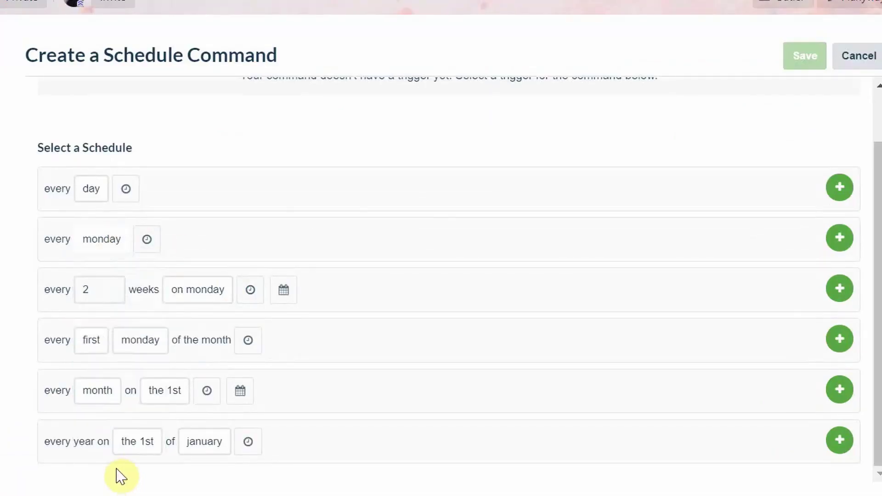
click(236, 250)
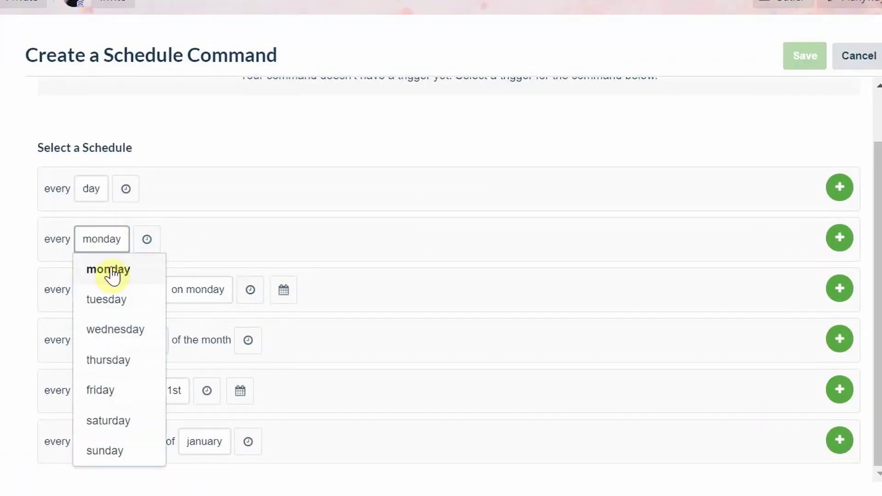
click(244, 407)
click(144, 240)
text(11)
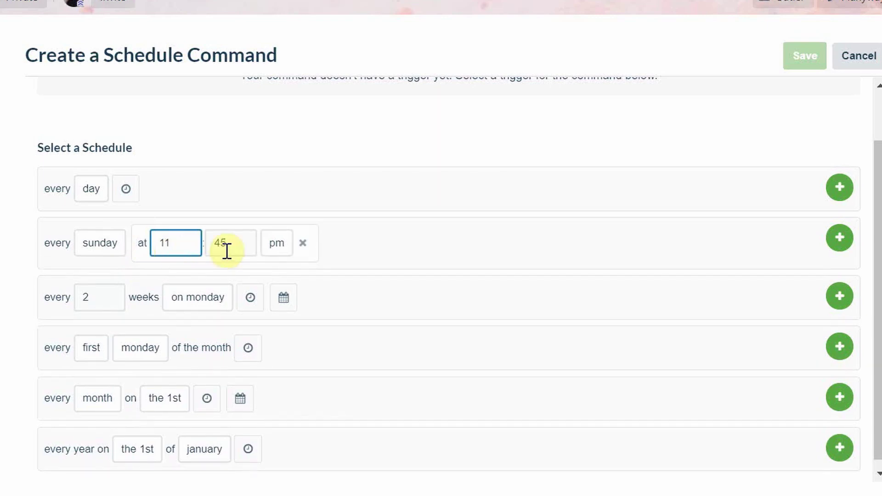
click(841, 243)
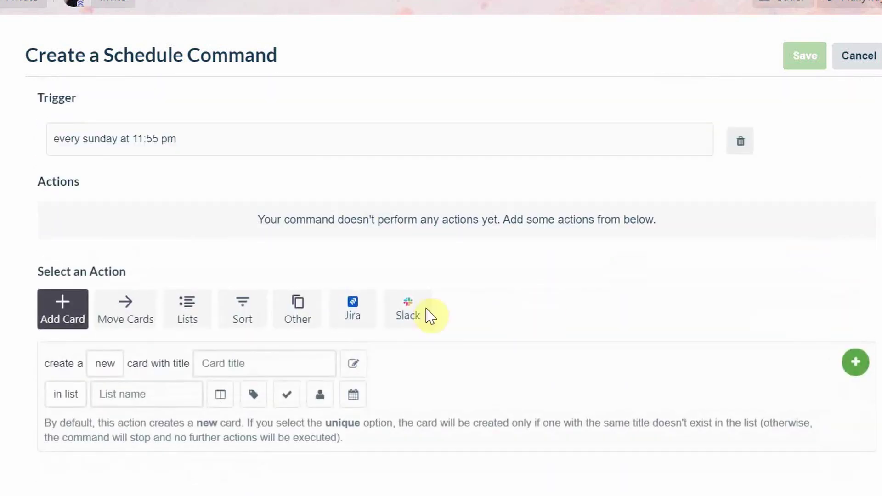
- Add an action that archives all the cards in list DONE, save the calendar command and return to the board
click(107, 332)
click(67, 363)
click(73, 386)
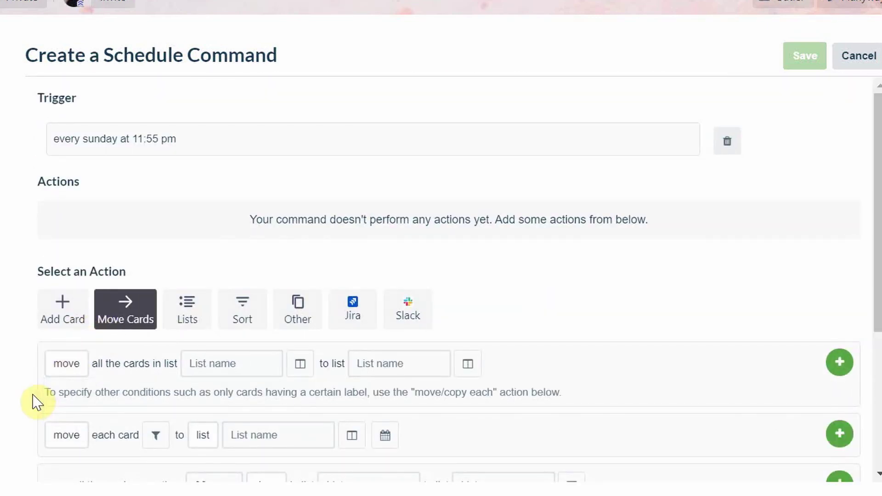
scroll(37, 401, down, 4)
scroll(248, 399, down, 1)
click(246, 398)
scroll(236, 400, down, 8)
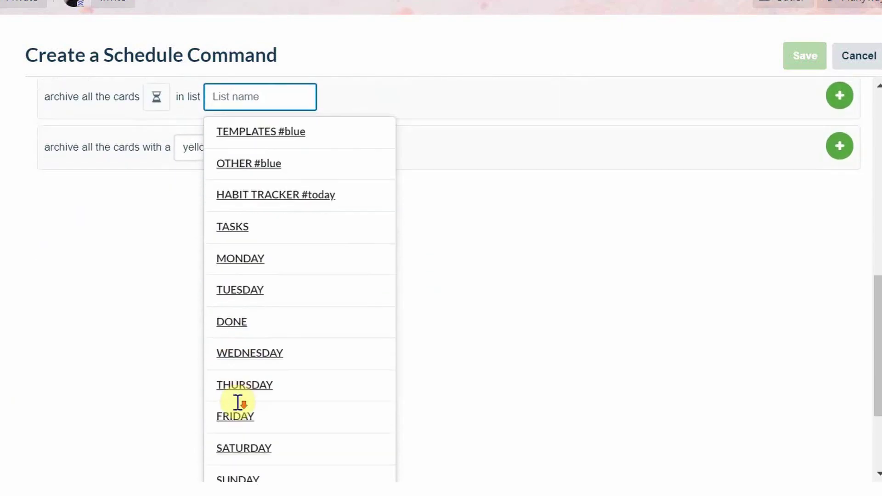
click(234, 280)
click(841, 409)
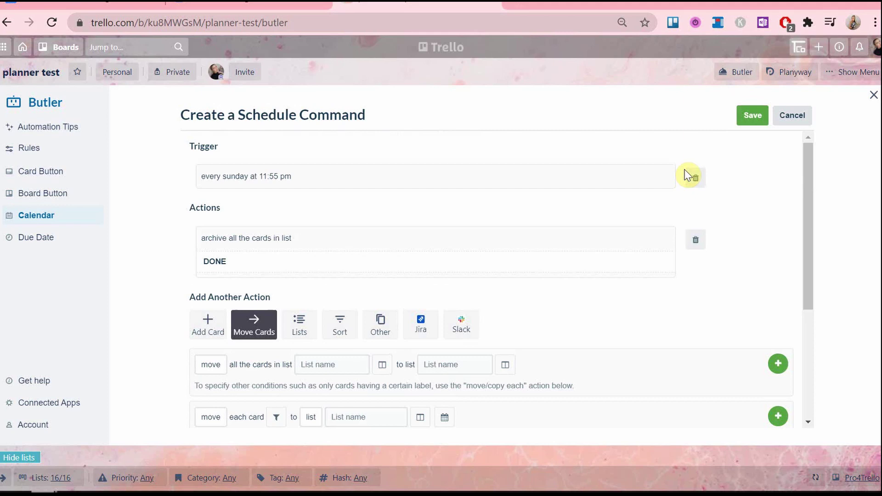
click(765, 109)
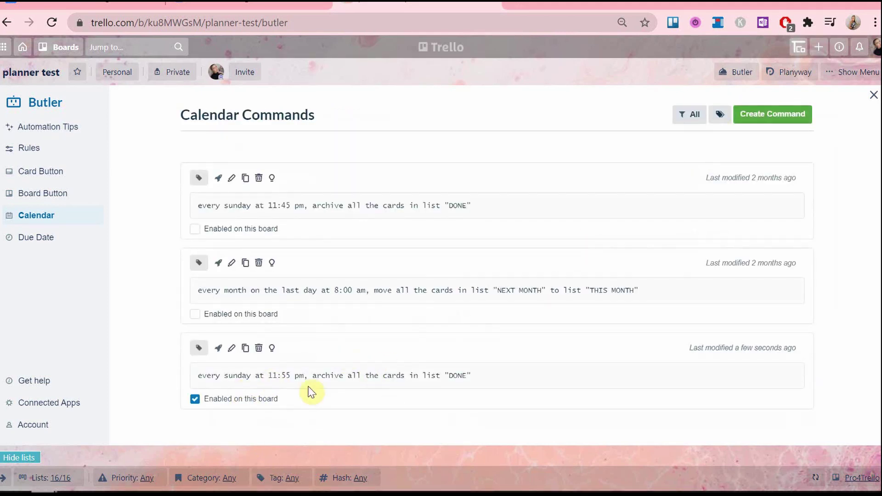
click(874, 97)
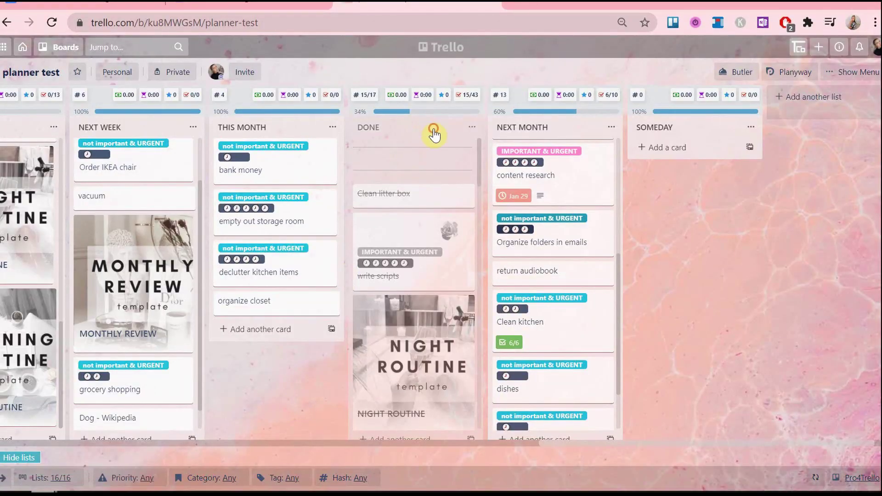
- Move the DONE list to between the SATURDAY and SUNDAY lists
drag(54, 140, 206, 153)
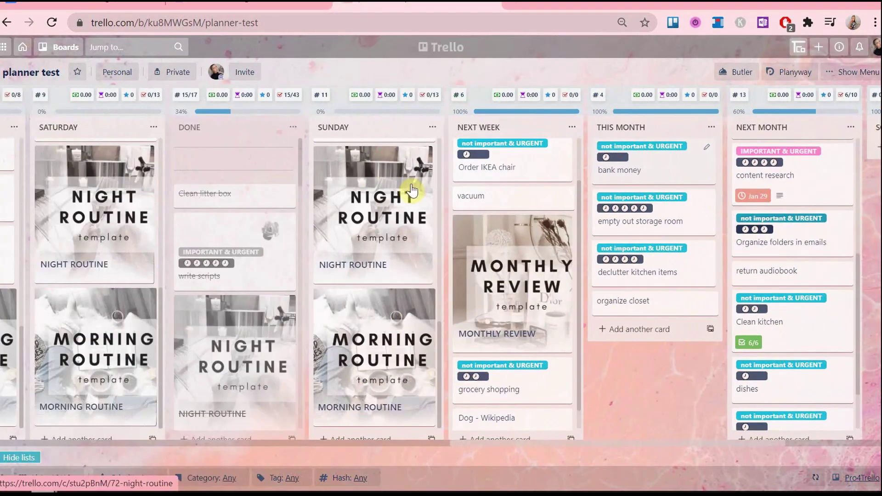
scroll(411, 186, right, 6)
scroll(516, 339, down, 2)
scroll(516, 299, up, 6)
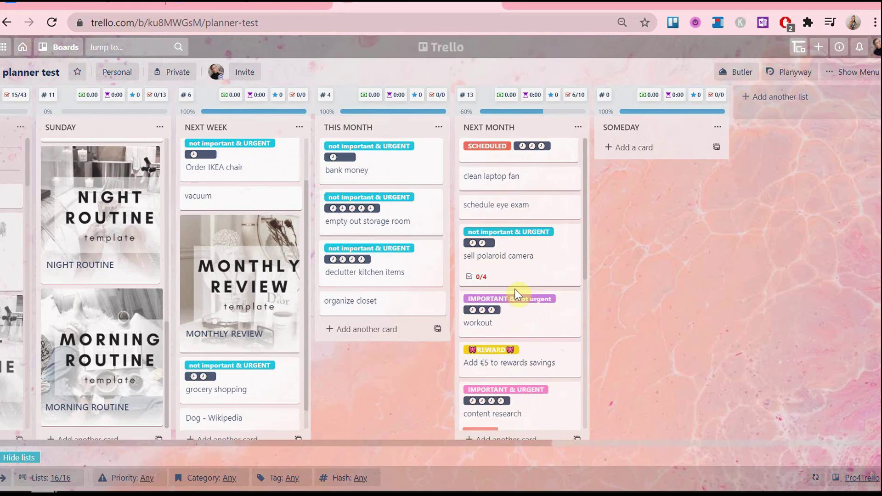
- Move the NEXT MONTH cards from sell polaroid camera through Clean kitchen to THIS MONTH, and place claim dental insurance above Schedule hair appointment in feb
drag(524, 267, 416, 294)
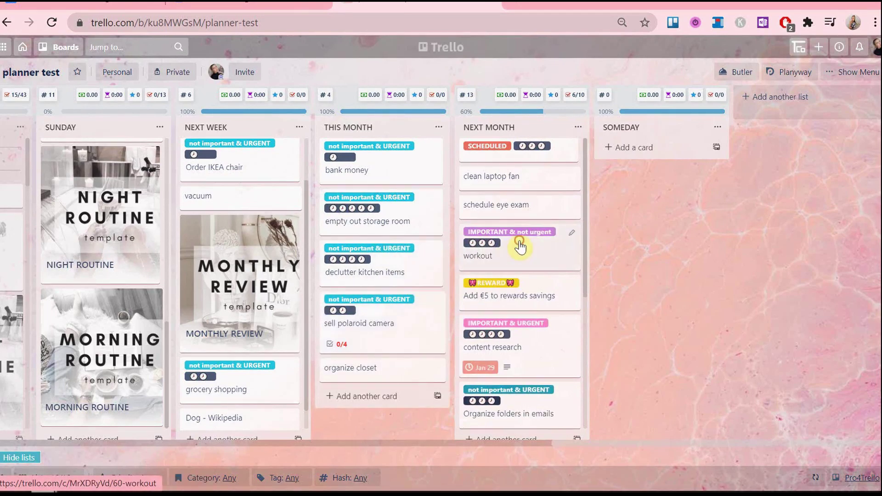
drag(518, 244, 450, 275)
drag(501, 257, 409, 285)
drag(469, 257, 405, 292)
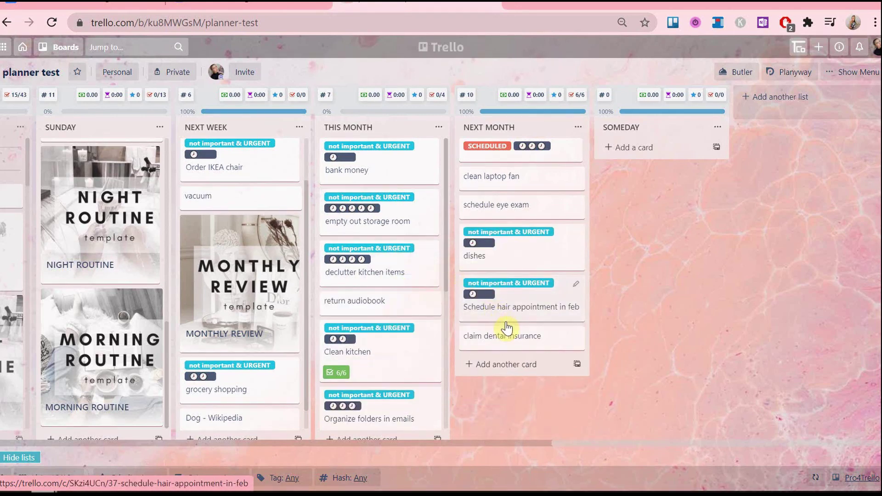
drag(504, 335, 496, 285)
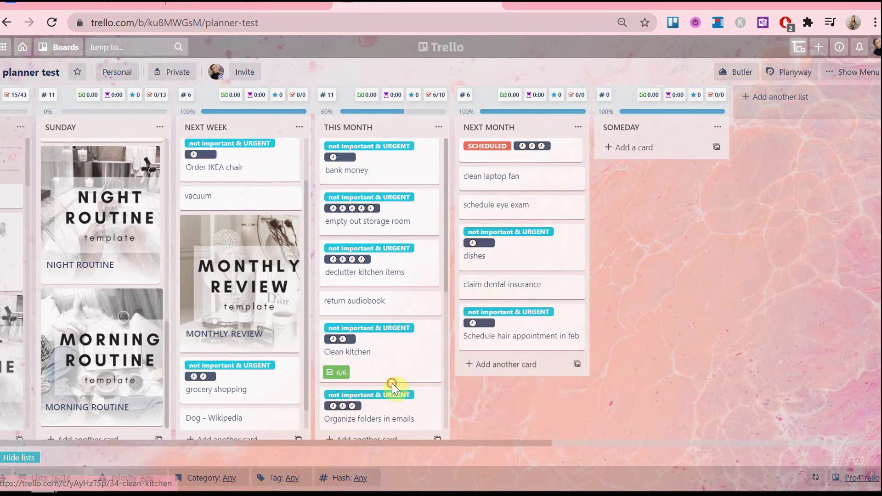
- Start another Butler calendar command and set its monthly schedule to the last day
click(734, 74)
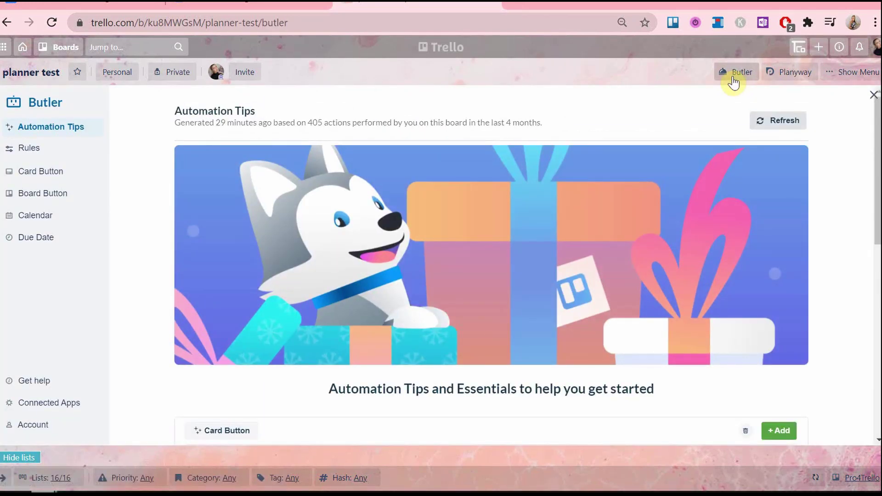
click(79, 222)
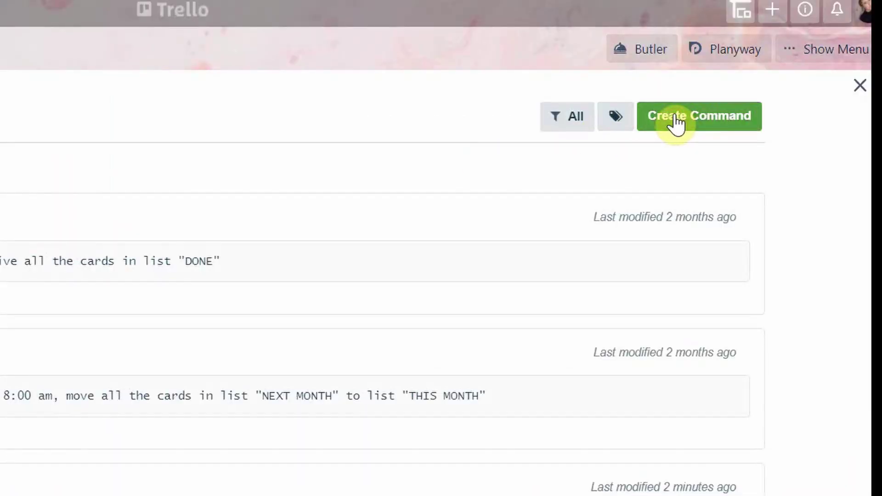
click(675, 120)
click(478, 181)
scroll(191, 291, down, 2)
click(161, 378)
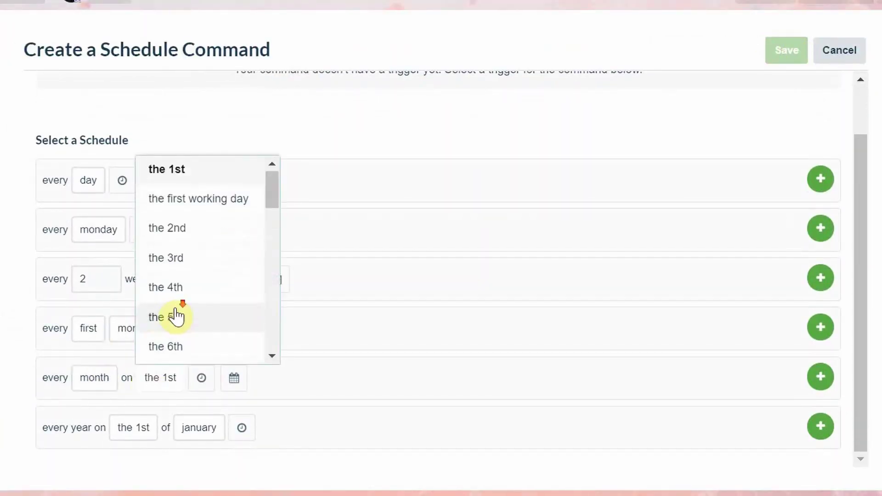
scroll(176, 317, down, 10)
click(181, 336)
- Set the monthly schedule's time to 10:00 am and add it as the command's trigger
click(224, 381)
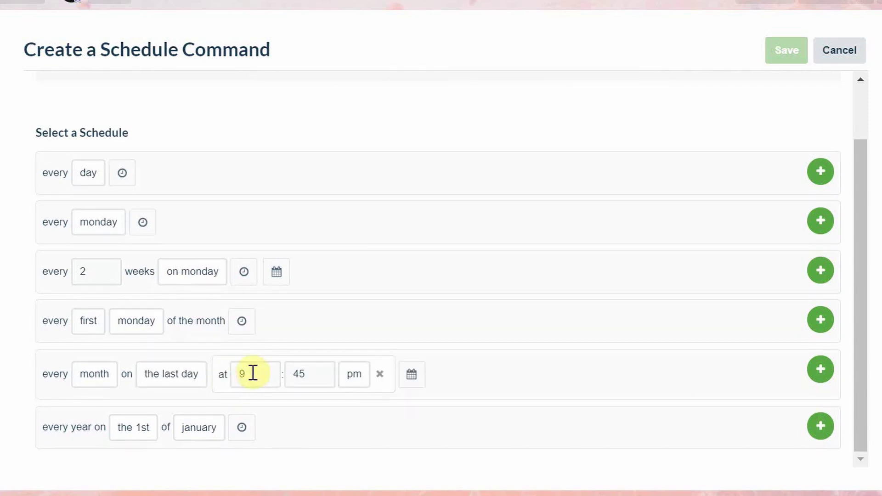
key(BackSpace)
key(BackSpace)
text(00)
click(355, 379)
click(358, 403)
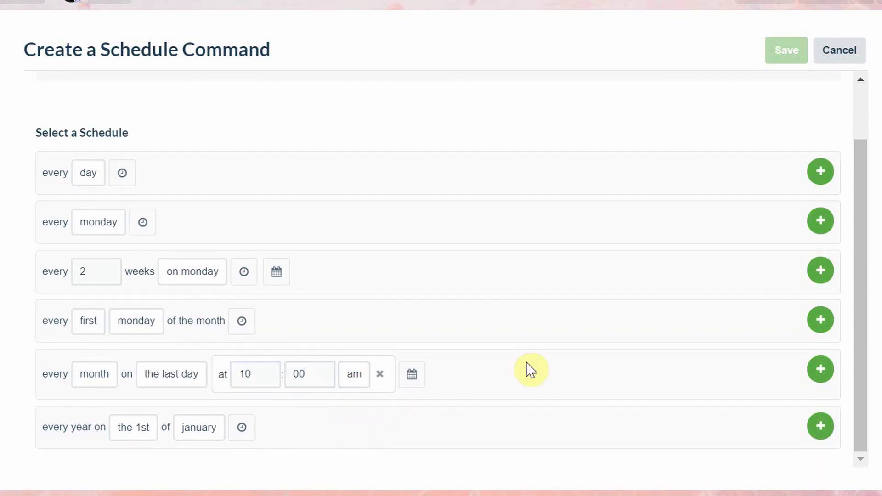
click(820, 370)
- Add an action moving all the cards in list NEXT MONTH to list THIS MONTH, save the command and return to the board
click(112, 305)
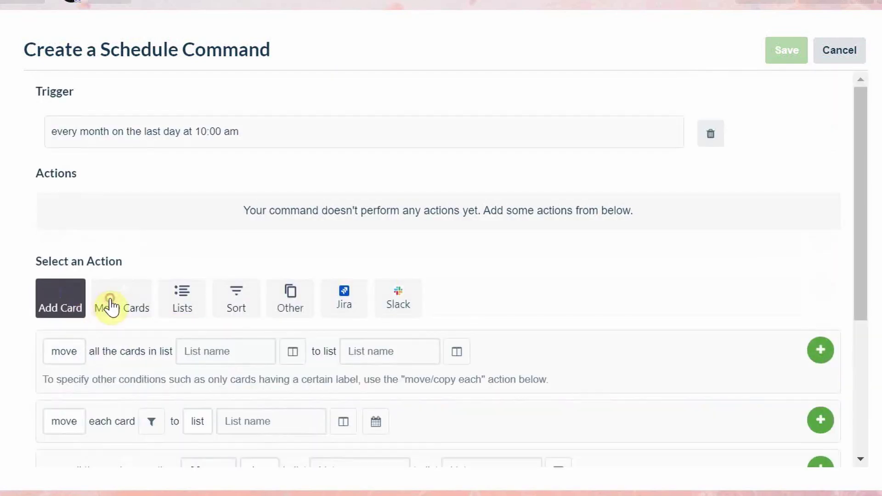
click(222, 346)
scroll(222, 352, down, 5)
click(222, 444)
scroll(322, 229, up, 3)
click(365, 235)
scroll(388, 322, down, 6)
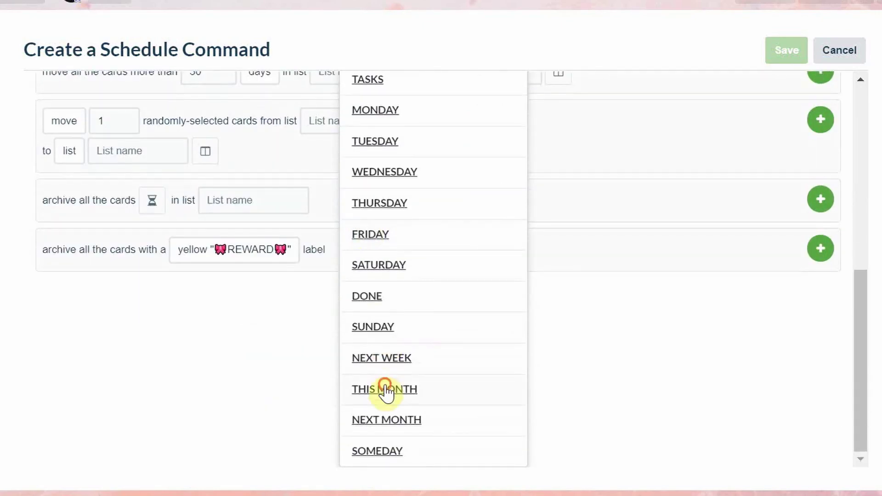
click(387, 392)
click(820, 266)
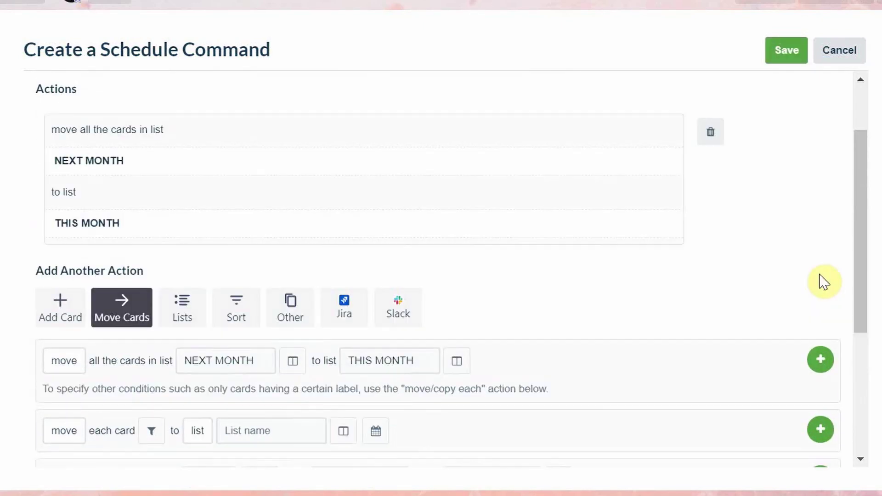
scroll(823, 207, up, 2)
click(787, 50)
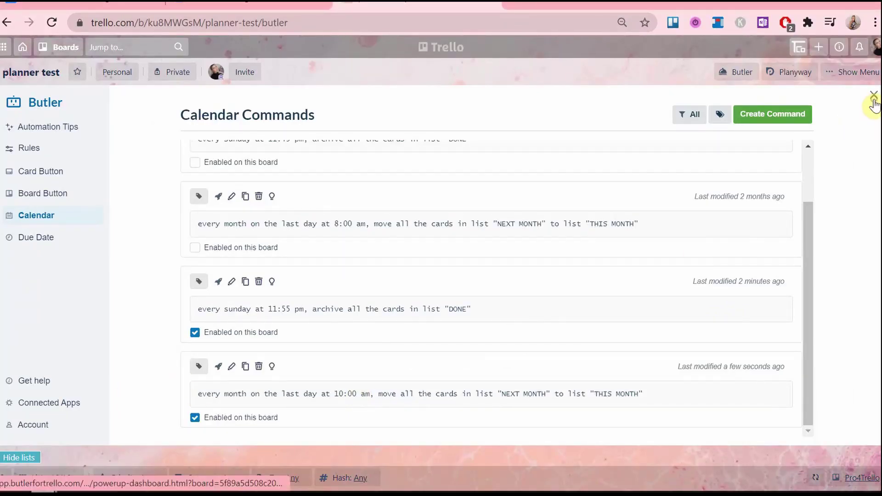
click(874, 94)
- Redistribute THIS MONTH cards: Organize folders and declutter kitchen items to NEXT MONTH, Clean kitchen to SATURDAY, return audiobook and Add €5 to rewards savings to SUNDAY
drag(368, 276, 504, 317)
drag(401, 317, 132, 313)
drag(364, 280, 85, 294)
drag(388, 248, 154, 291)
drag(552, 319, 212, 310)
- Move the Clean kitchen card from SATURDAY and the Post video and trim clips cards from FRIDAY to the DONE list
scroll(671, 325, right, 7)
scroll(671, 321, left, 5)
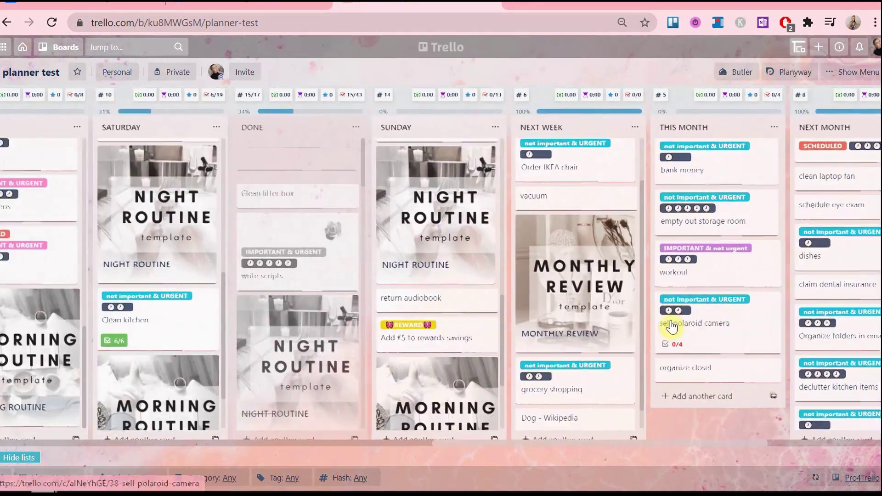
scroll(447, 326, right, 1)
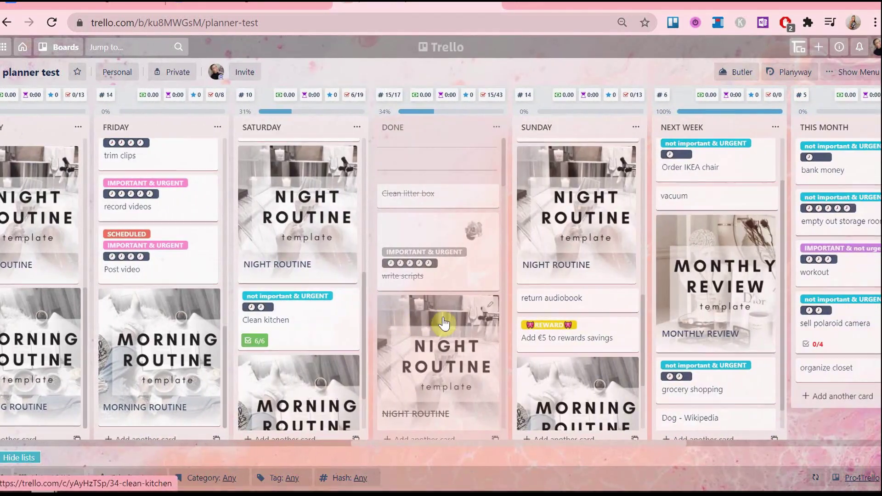
drag(294, 317, 414, 319)
drag(133, 257, 404, 301)
drag(142, 212, 398, 312)
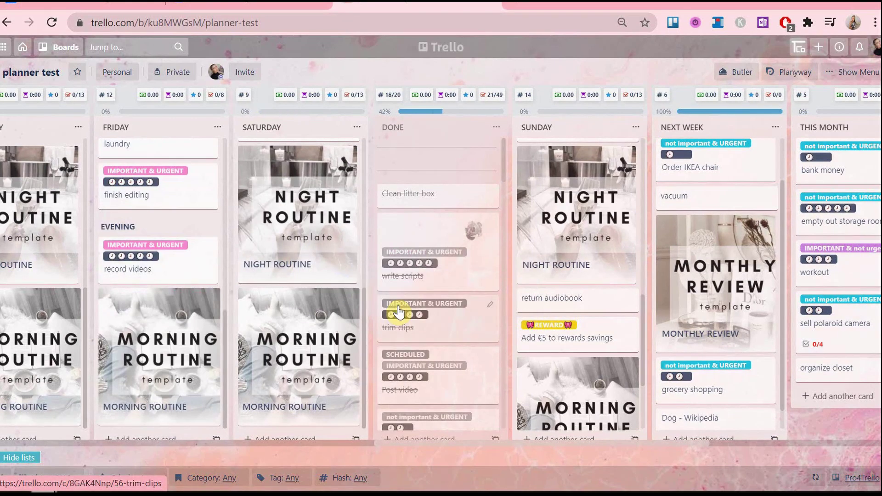
- Start a new Butler rule and bring up the checklist-based triggers
click(738, 73)
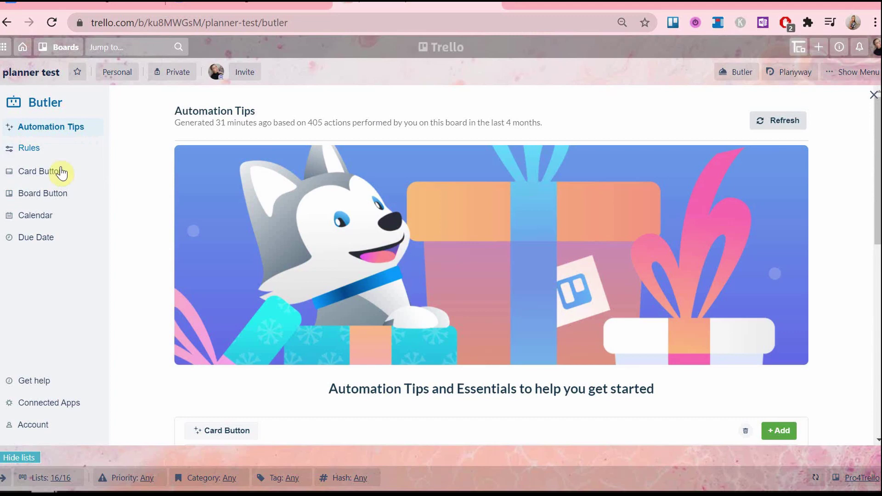
click(20, 149)
click(780, 117)
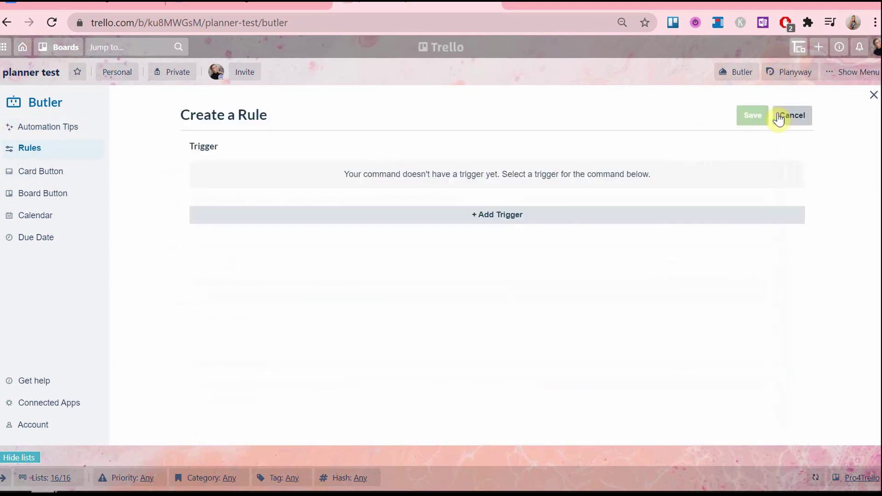
click(610, 214)
click(352, 182)
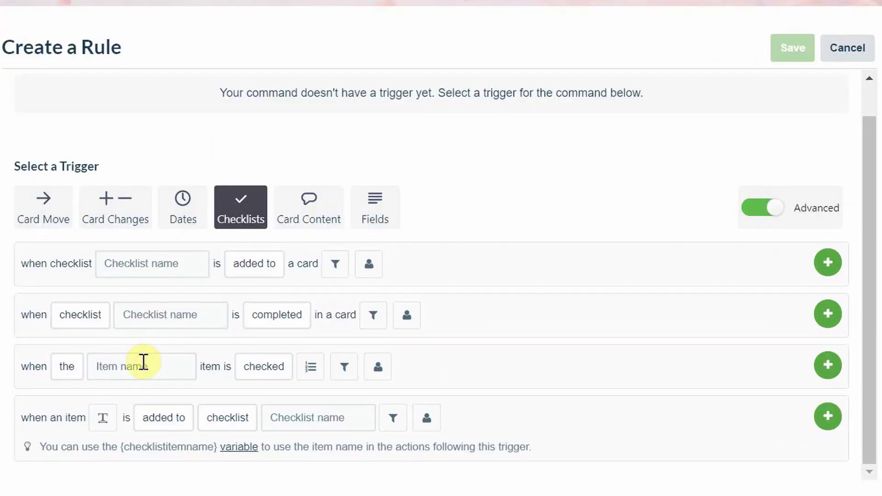
- Configure the rule's trigger to fire when a checklist is completed in a card and add it
click(98, 317)
click(162, 311)
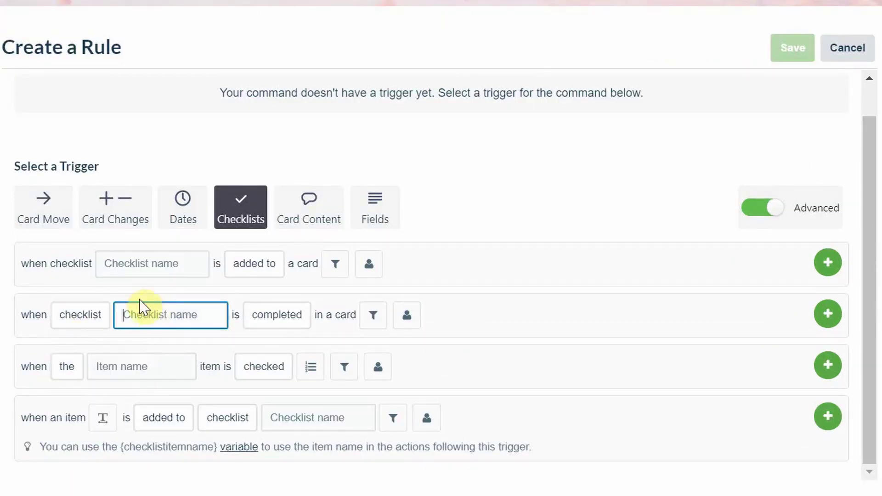
click(256, 271)
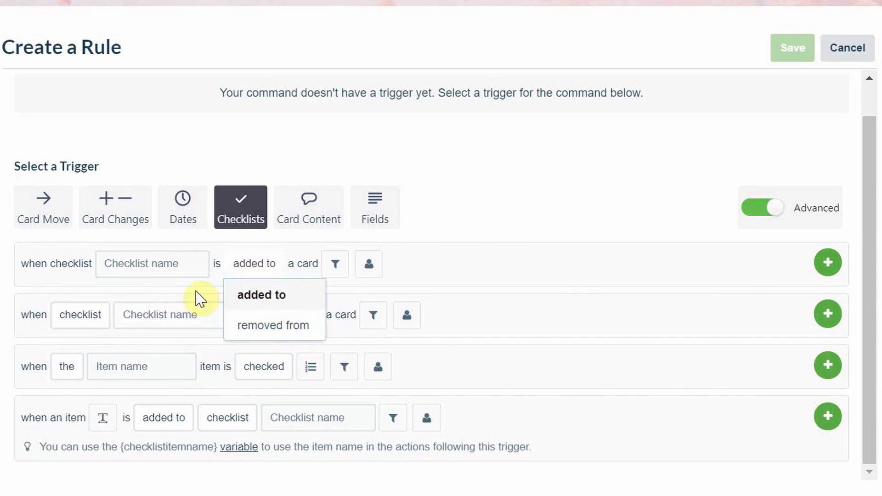
click(277, 316)
click(827, 314)
click(715, 104)
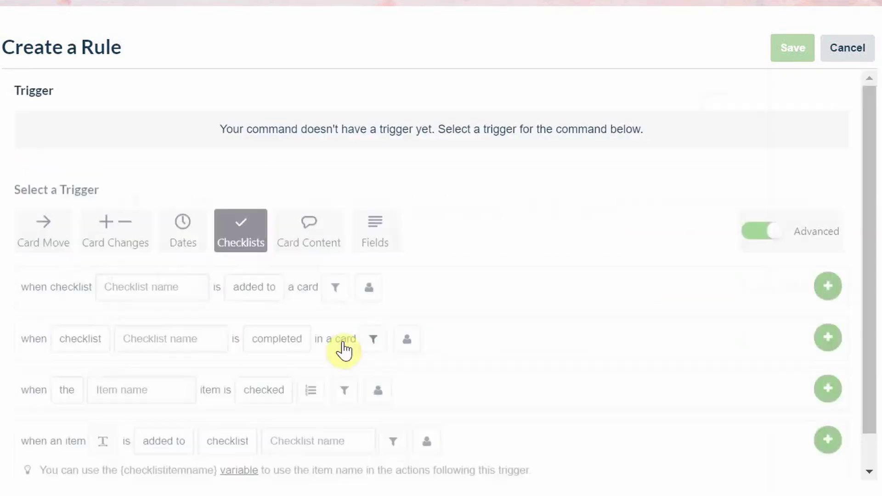
click(79, 322)
click(87, 374)
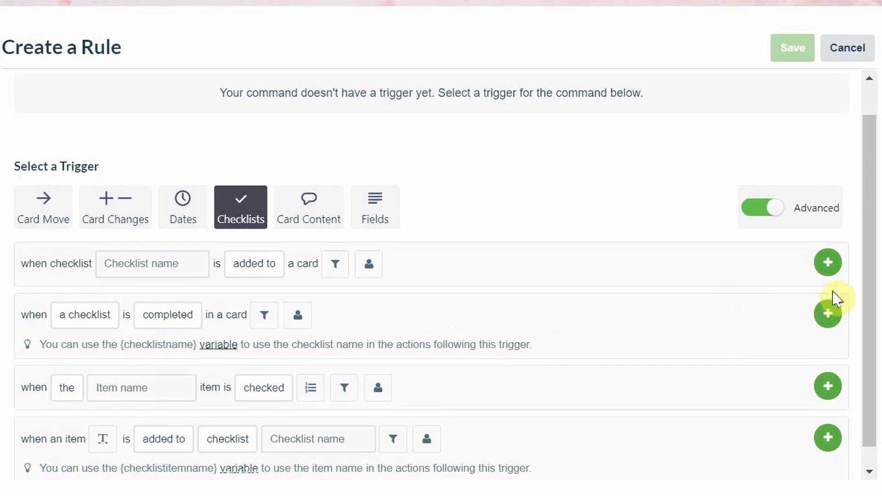
click(828, 314)
- Add an action moving the card to the top of list DONE, save the rule and check it in the rules list
click(161, 335)
click(252, 335)
scroll(262, 340, down, 8)
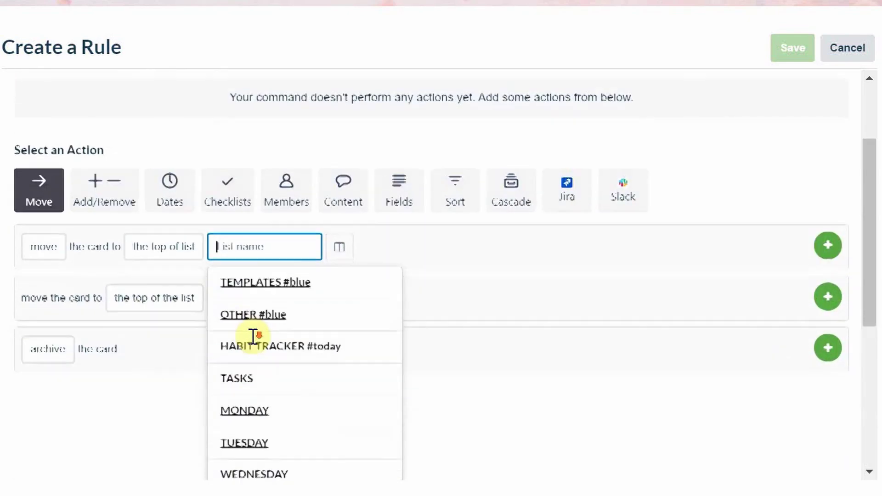
click(269, 350)
click(829, 360)
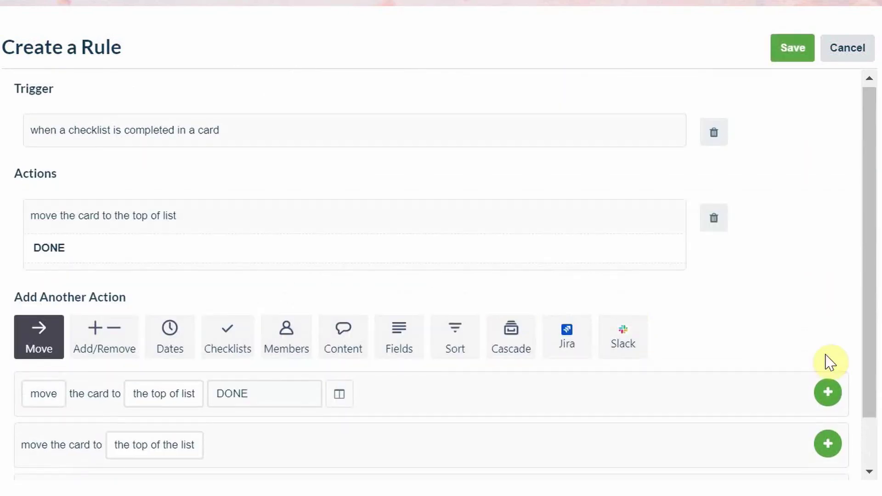
click(789, 44)
scroll(417, 215, down, 10)
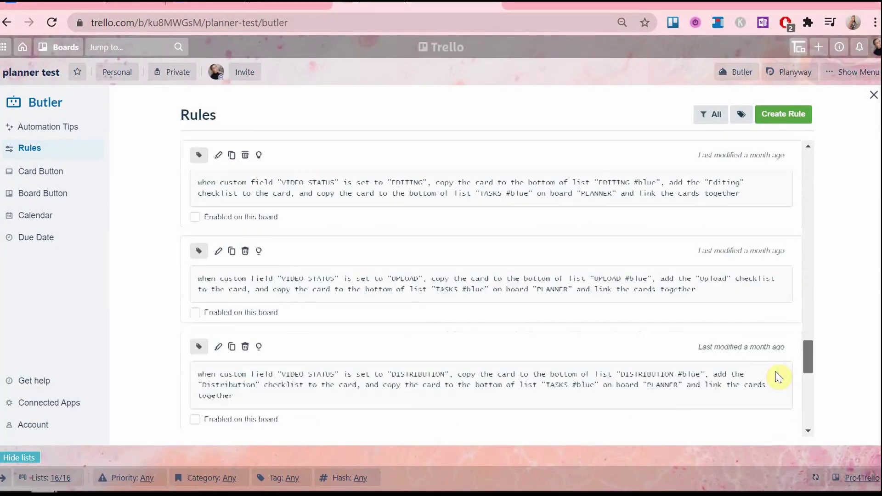
drag(776, 373, 757, 149)
drag(808, 166, 811, 434)
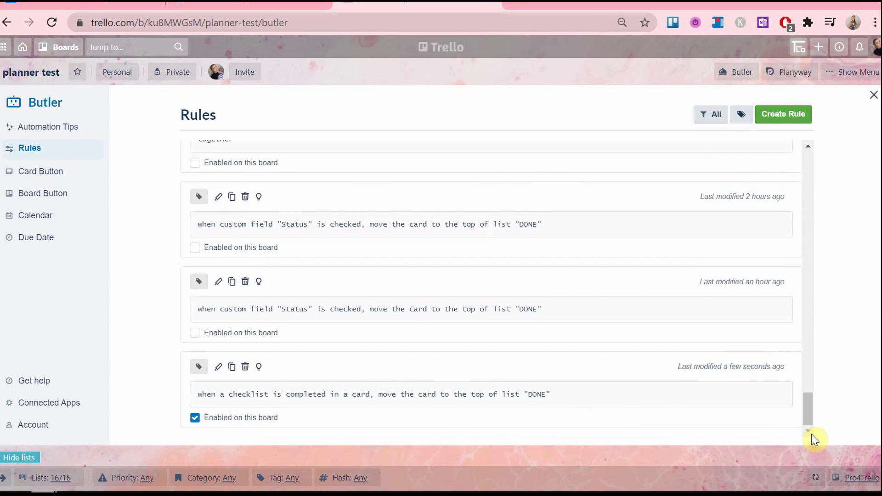
- Create and save a rule that moves a card to the top of list DONE when its due date is marked as complete
click(776, 114)
click(615, 220)
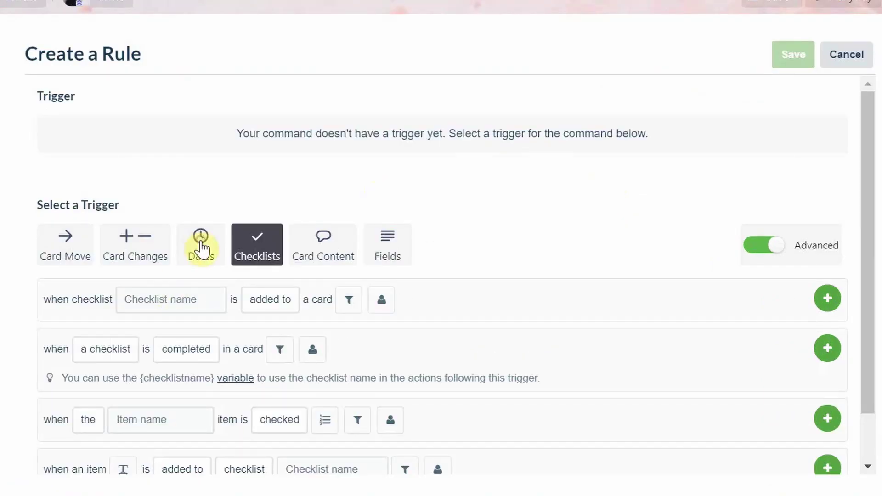
click(201, 248)
click(191, 303)
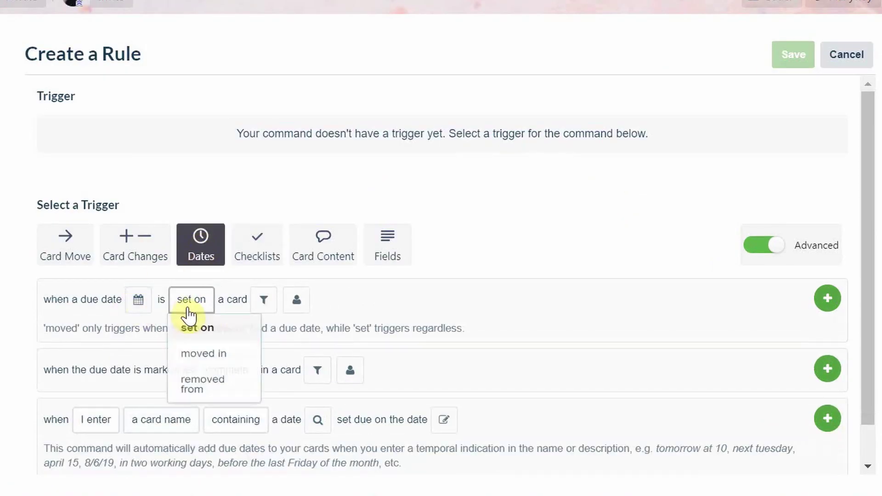
click(244, 370)
click(828, 368)
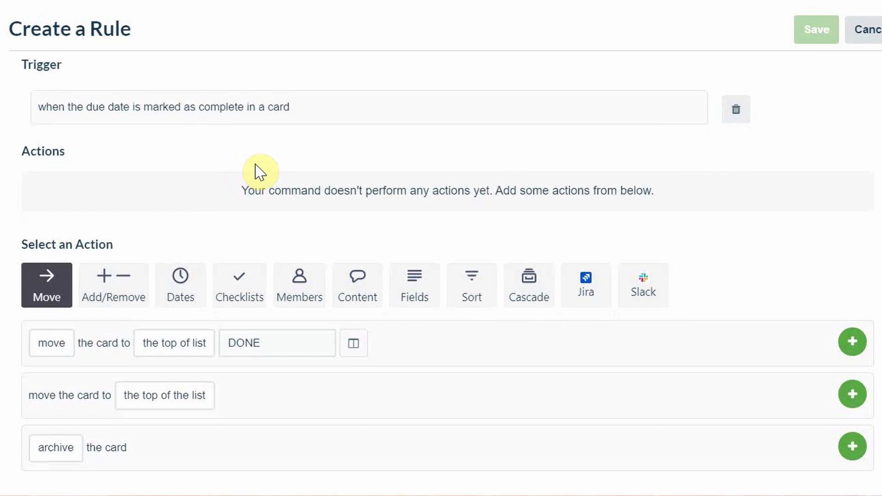
click(852, 342)
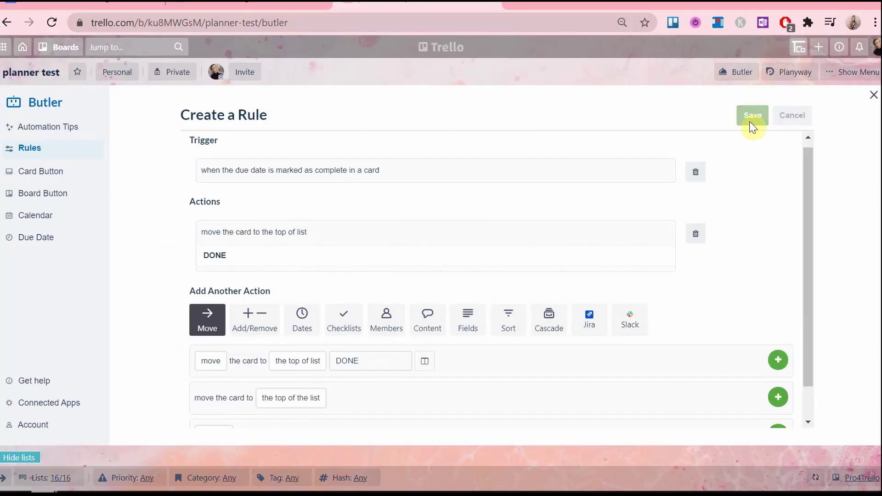
click(751, 121)
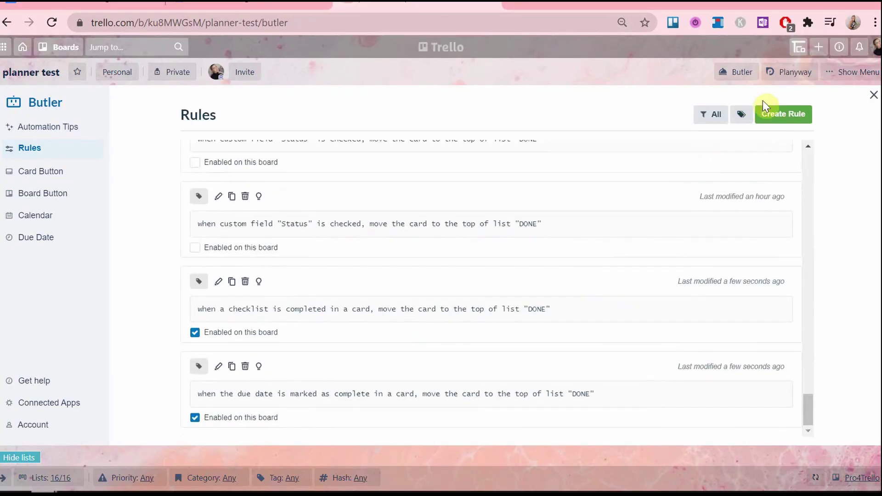
click(778, 125)
click(530, 213)
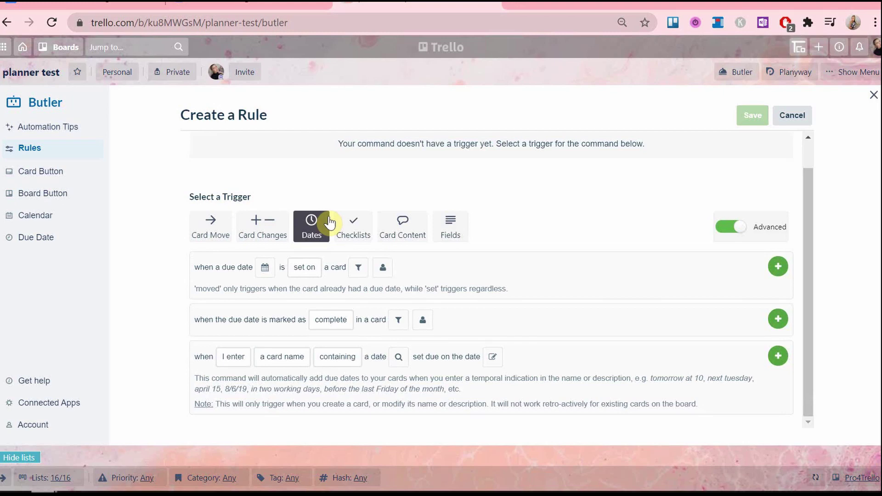
click(874, 95)
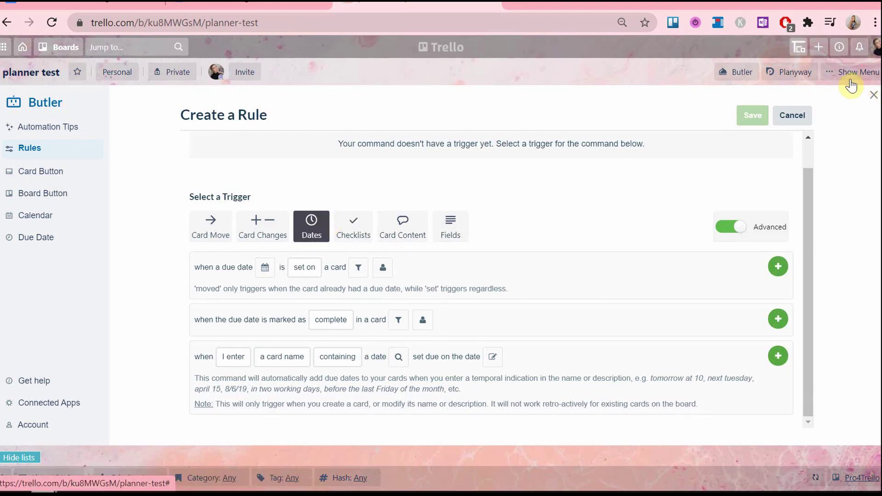
- Find the Custom Fields Power-Up, enable it for the board and return to the board
click(854, 72)
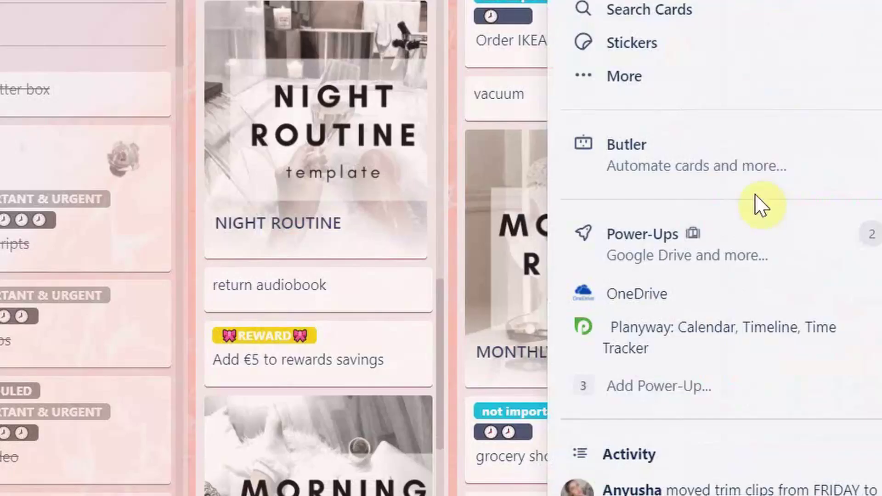
click(702, 388)
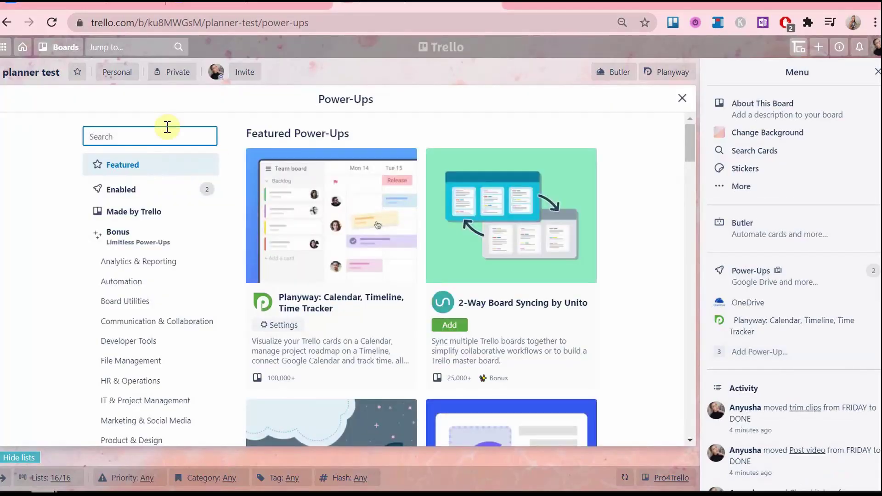
click(167, 127)
text(cu)
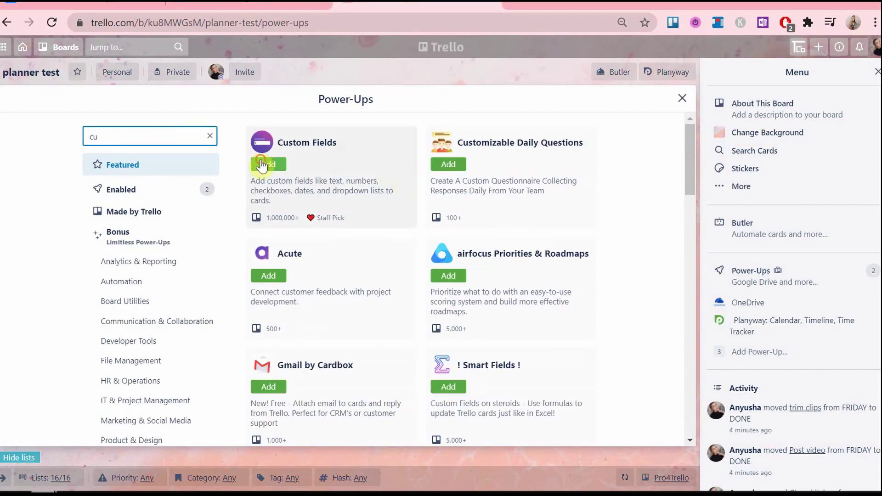
click(262, 164)
click(310, 155)
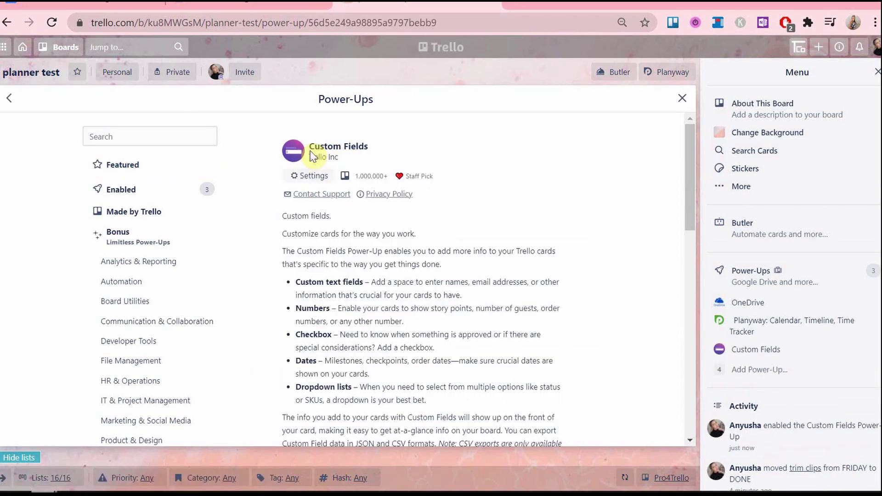
click(683, 102)
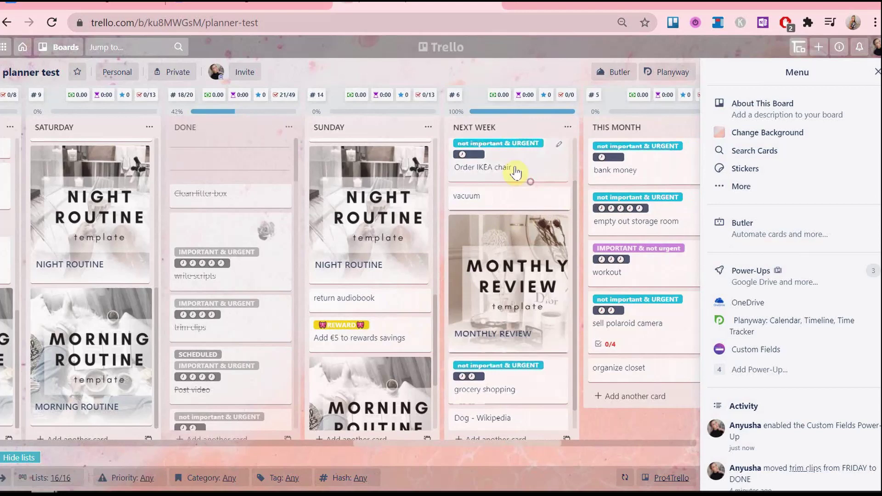
- From the Order IKEA chair card, create a checkbox custom field named Status, then close the card
click(516, 174)
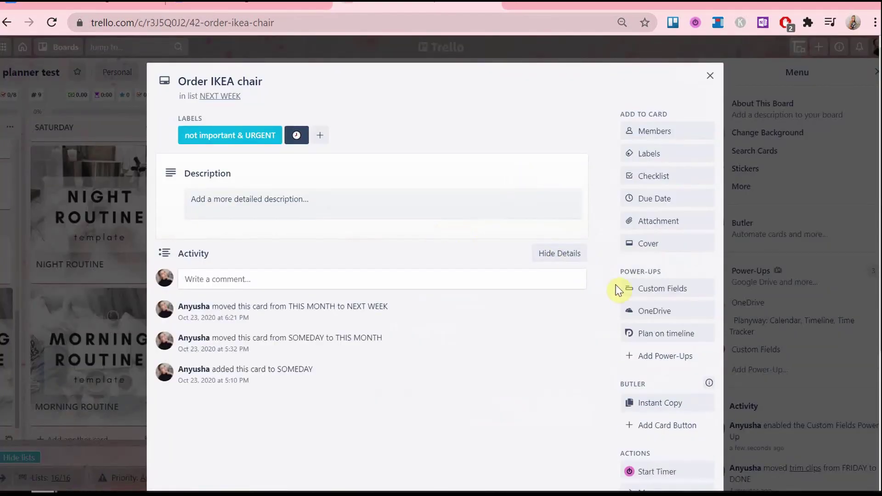
click(619, 289)
click(649, 380)
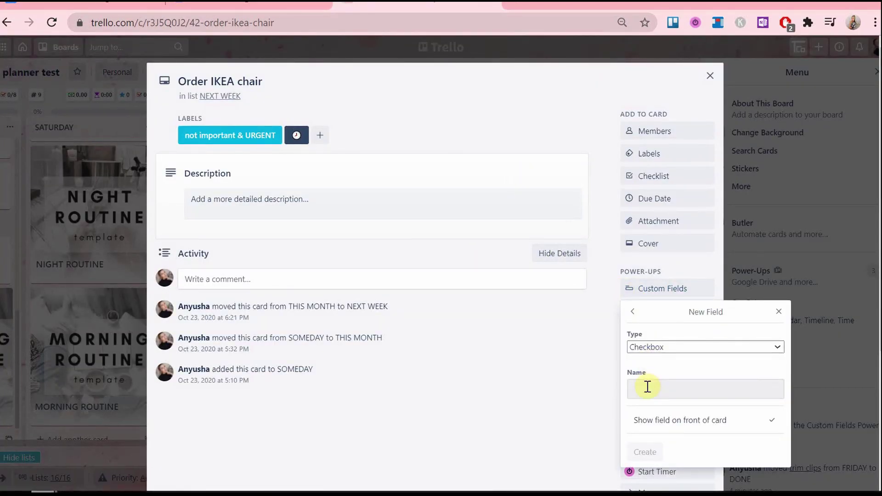
click(647, 387)
click(646, 332)
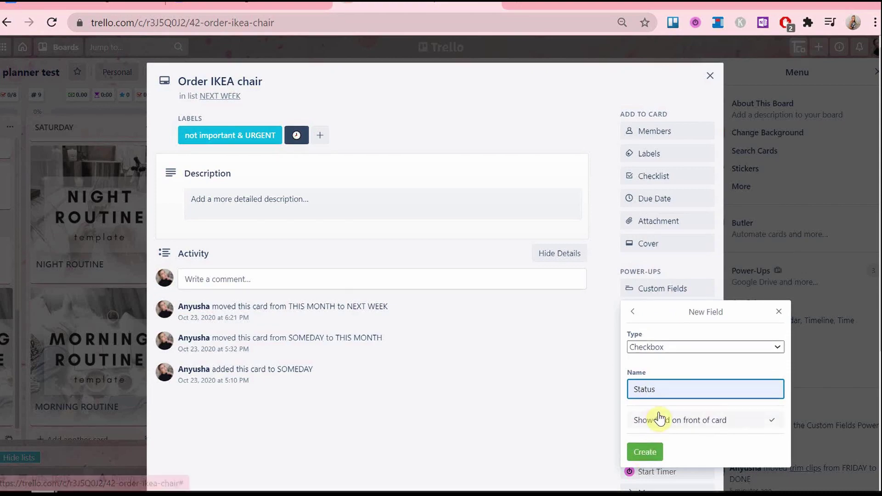
click(644, 452)
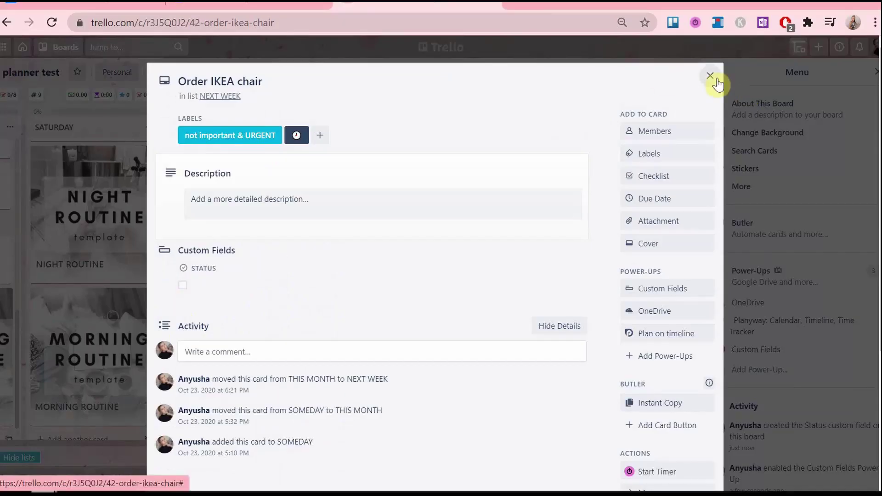
click(715, 79)
- Start a new Butler rule and add a trigger for when custom field Status is checked
click(747, 78)
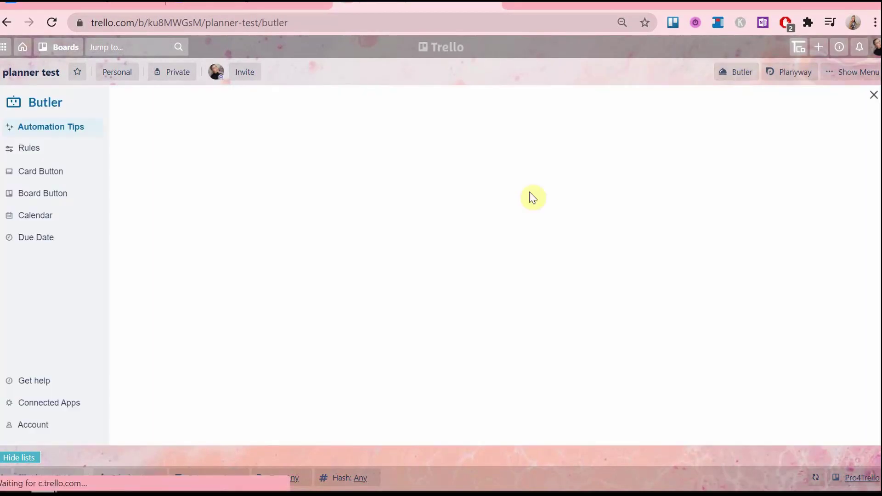
click(30, 148)
drag(812, 177, 812, 432)
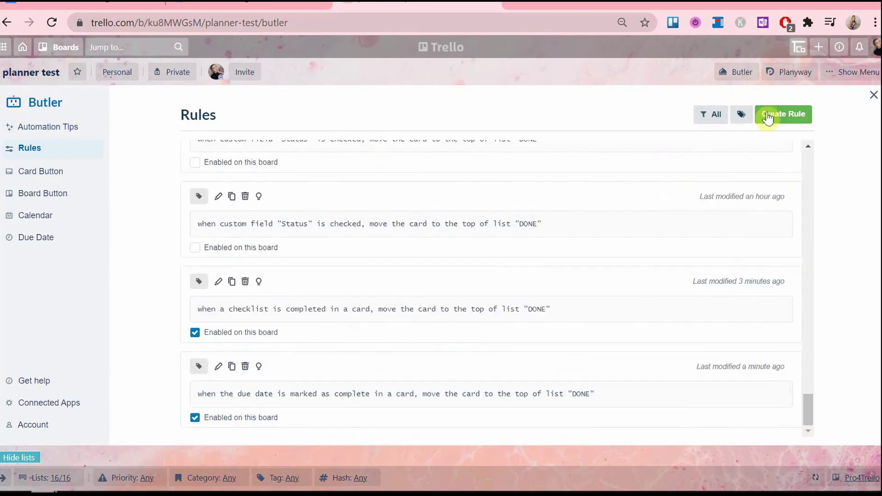
click(781, 114)
click(547, 216)
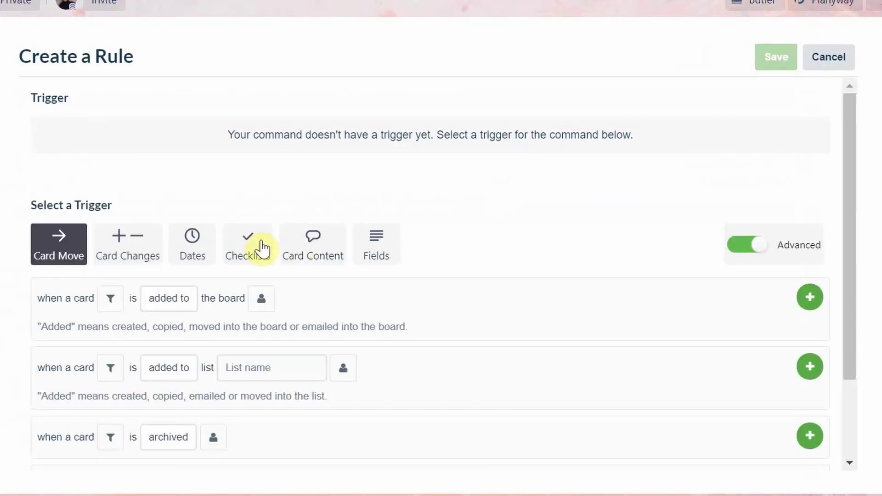
click(361, 256)
scroll(360, 256, down, 4)
click(173, 339)
click(150, 366)
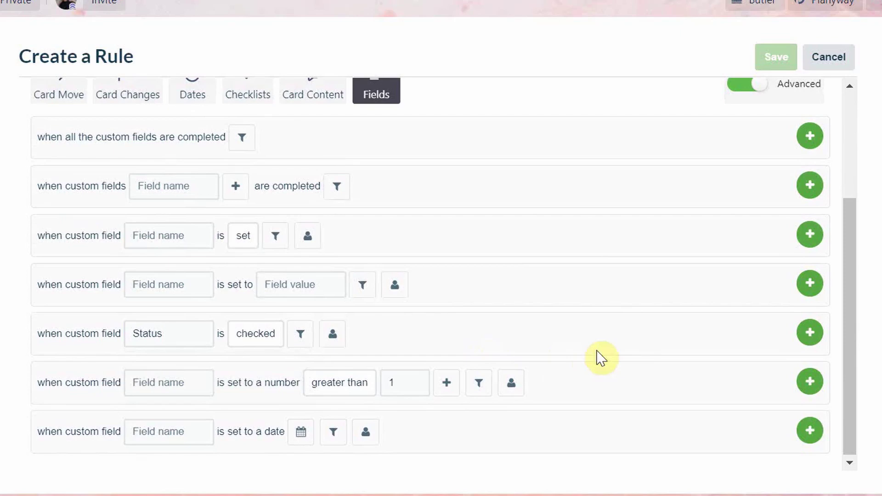
click(810, 332)
- Add an action moving the card to the top of list DONE and return to the board
click(319, 333)
scroll(313, 363, down, 3)
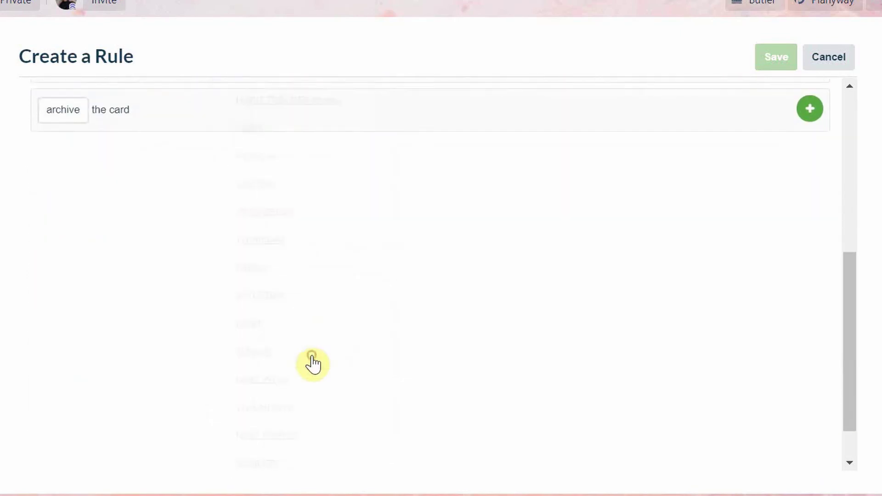
click(808, 365)
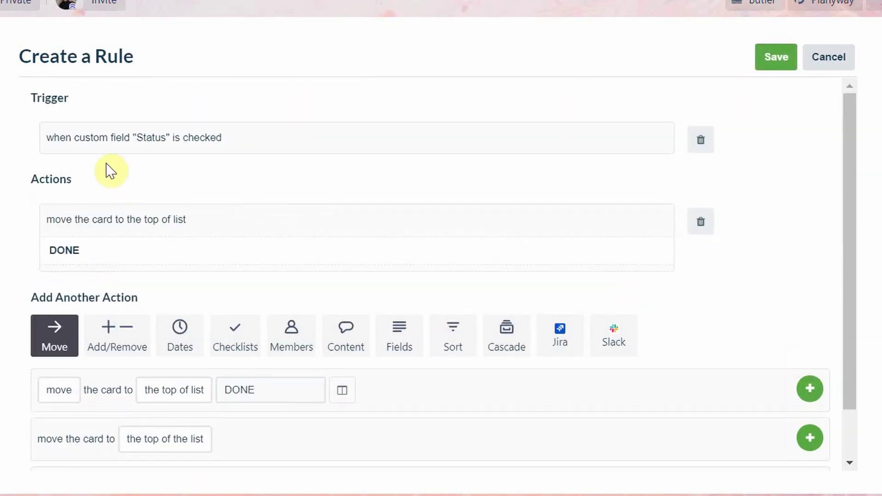
click(873, 98)
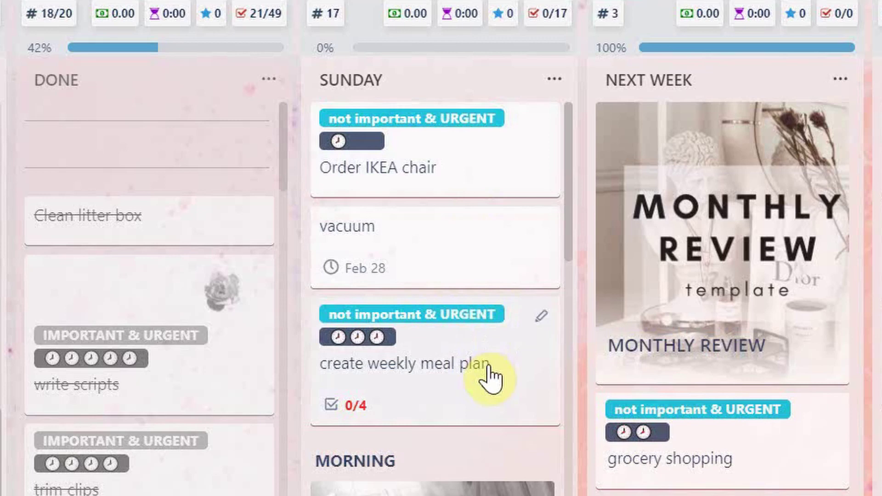
- Reorder the SUNDAY list so create weekly meal plan comes first, followed by vacuum and Order IKEA chair
drag(488, 364, 500, 127)
drag(452, 386, 463, 279)
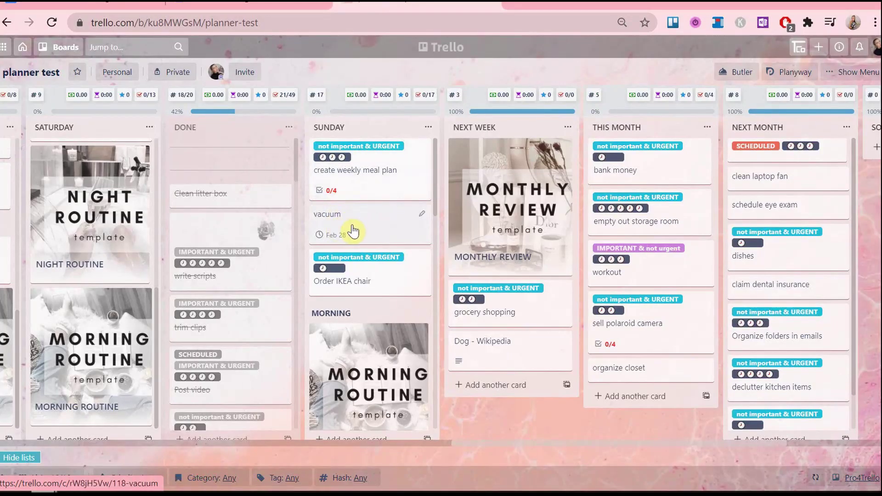
- Complete all four checklist items on the create weekly meal plan card, and mark the vacuum card's due date as complete
click(353, 171)
scroll(175, 257, down, 2)
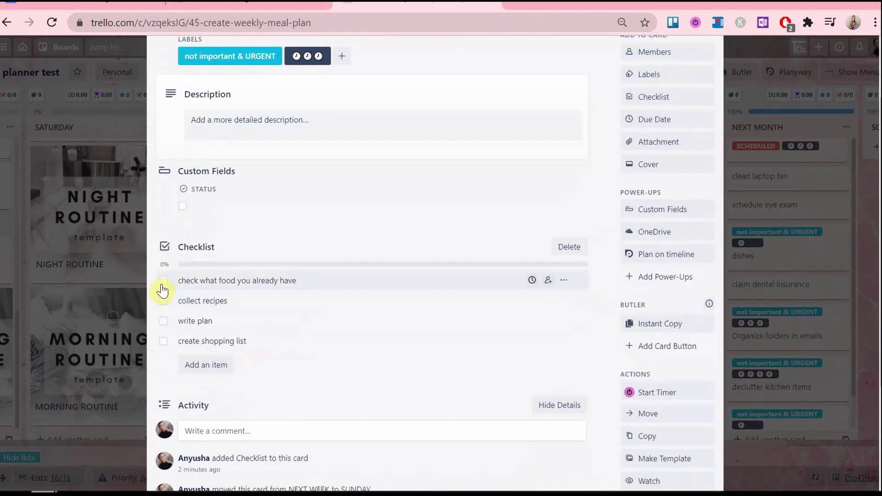
click(163, 281)
click(163, 302)
click(163, 322)
click(163, 340)
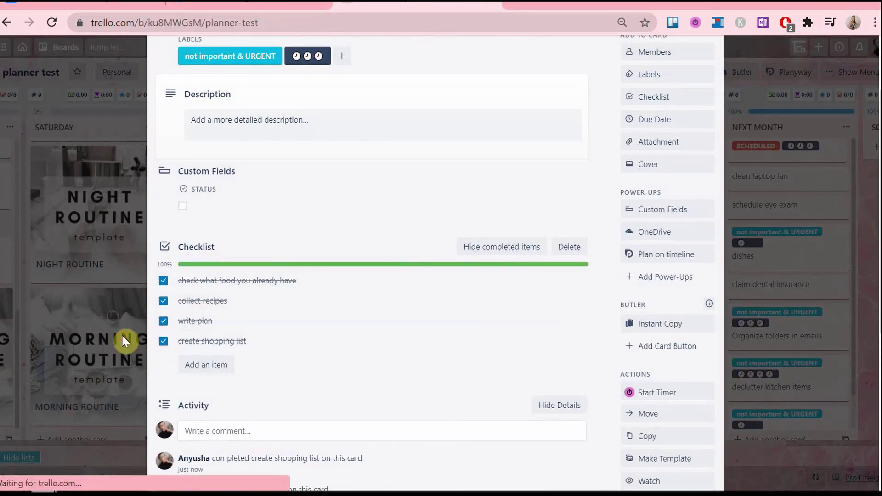
click(121, 334)
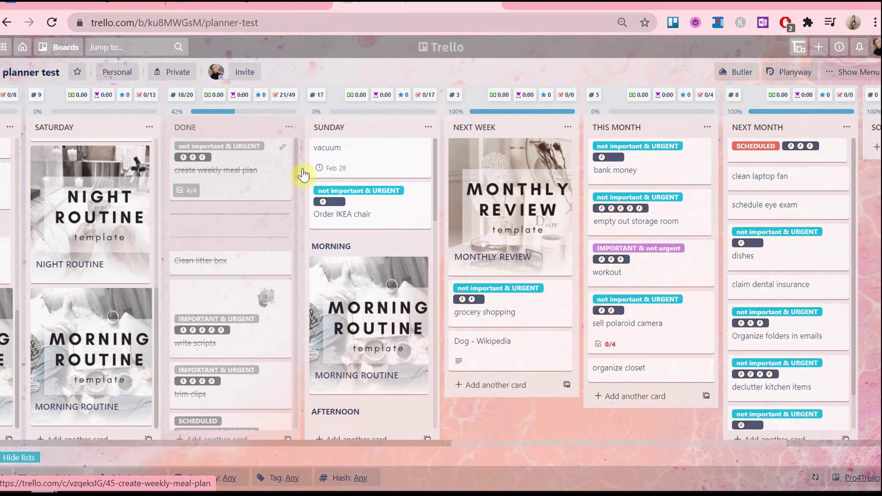
click(346, 168)
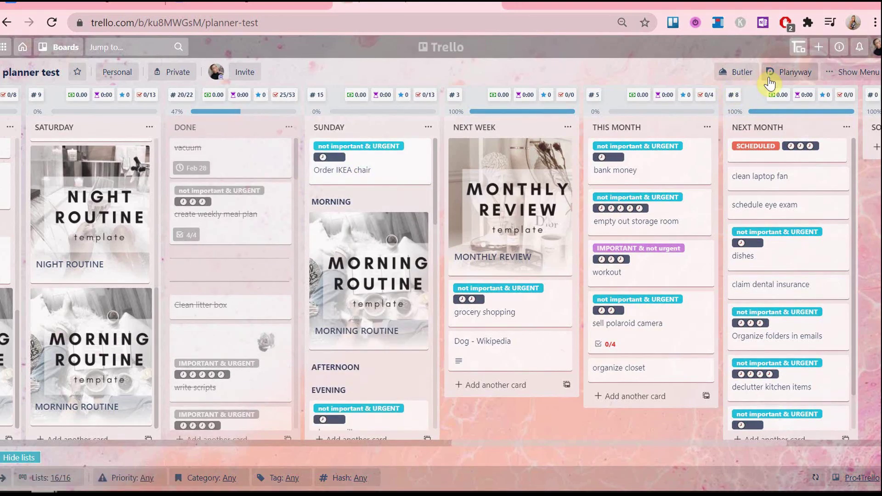
- Review the Butler rules that move cards to DONE, and check the Status custom field on the Order IKEA chair card
click(739, 72)
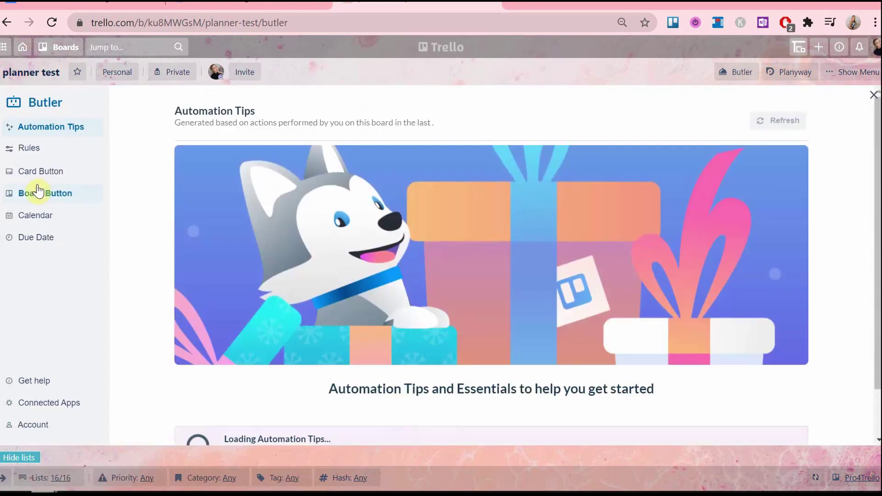
click(29, 148)
scroll(817, 326, down, 10)
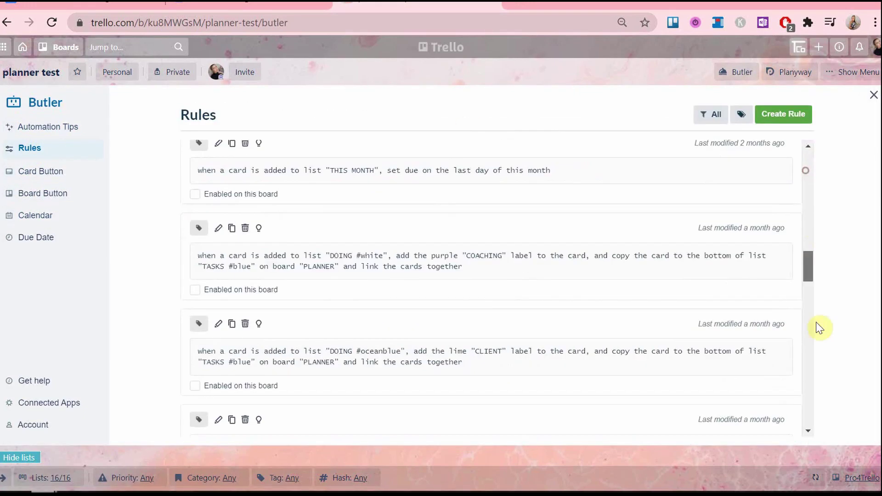
click(873, 95)
click(419, 178)
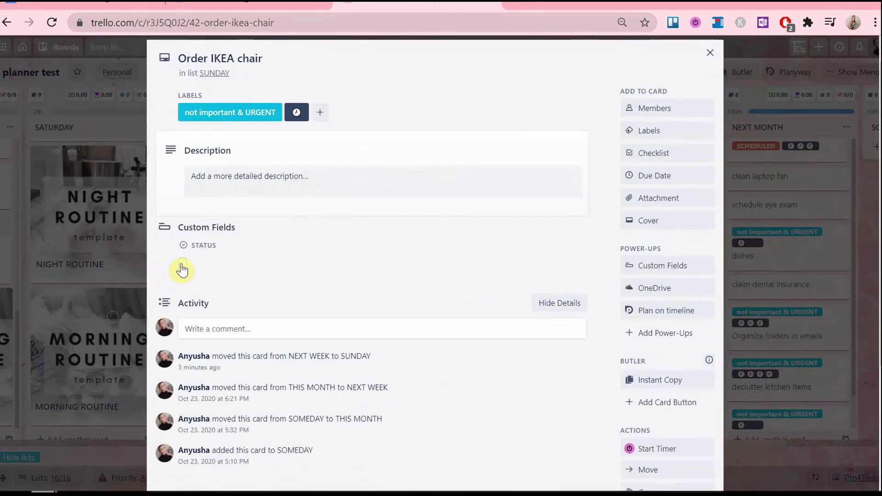
click(70, 269)
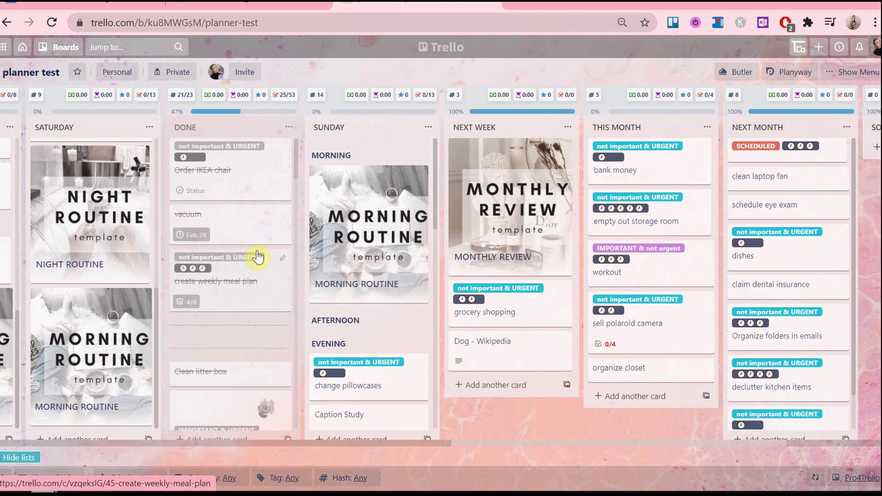
- Move the change pillowcases card and the Caption Study card from SUNDAY to the top of the DONE list
drag(366, 384, 228, 157)
drag(358, 373, 224, 153)
scroll(366, 301, down, 1)
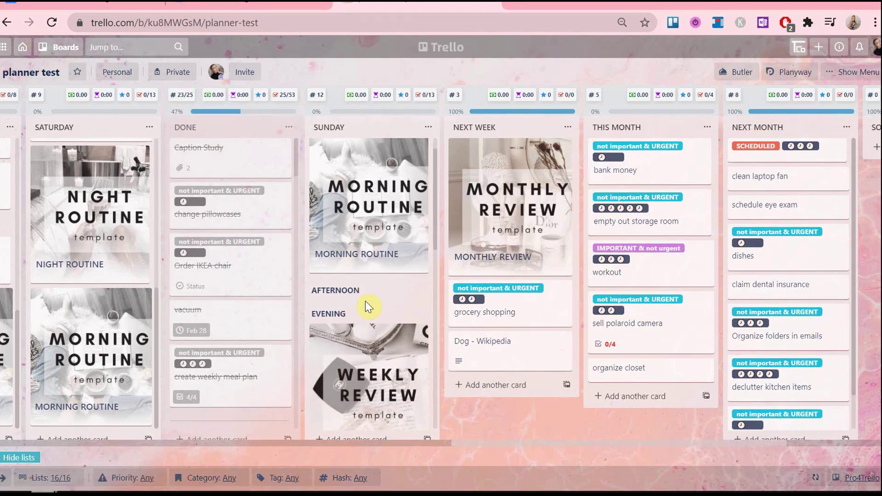
- Examine Butler's automation tips for this board, reading through the suggested card buttons down to the end of the list
scroll(649, 288, left, 1)
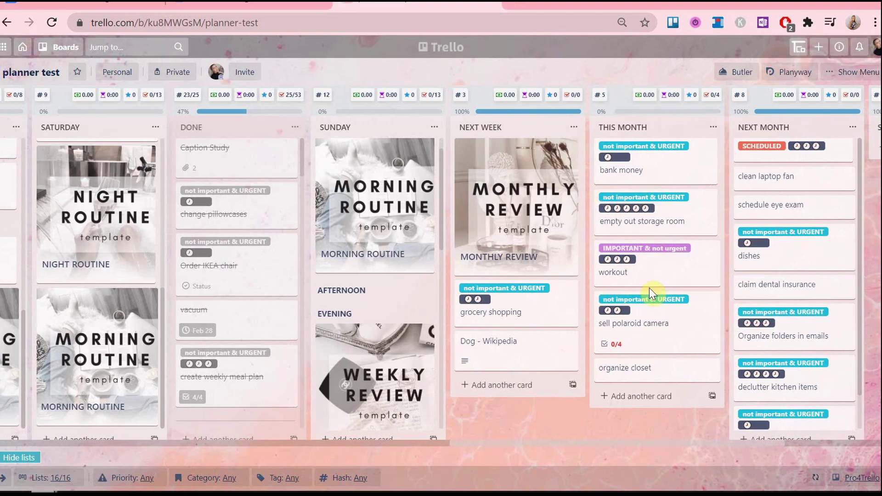
scroll(649, 288, right, 1)
scroll(649, 288, right, 2)
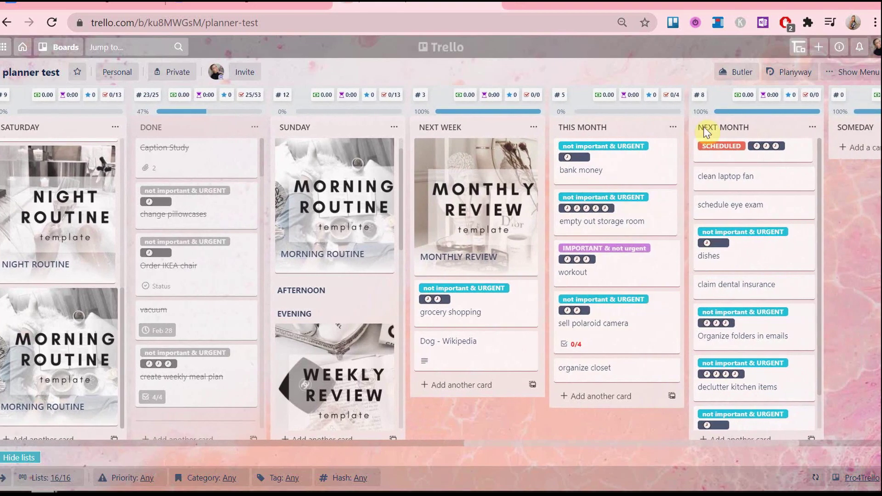
click(746, 72)
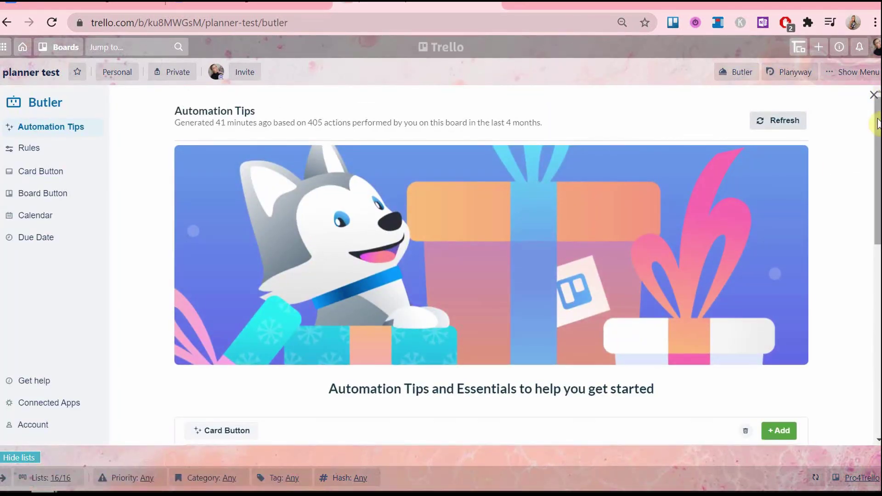
drag(877, 123, 877, 132)
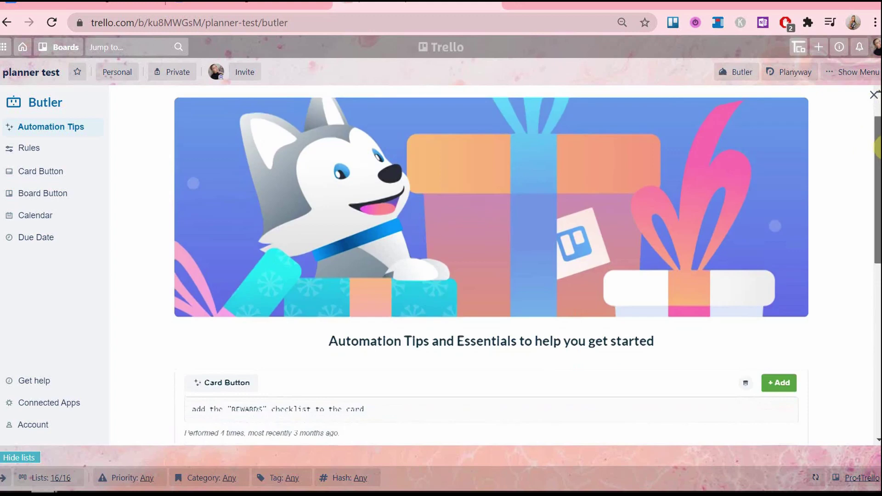
drag(877, 149, 877, 320)
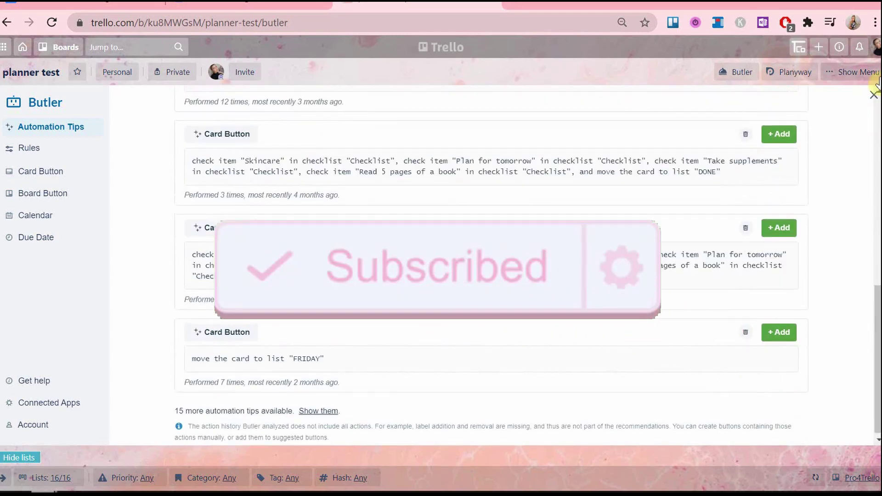